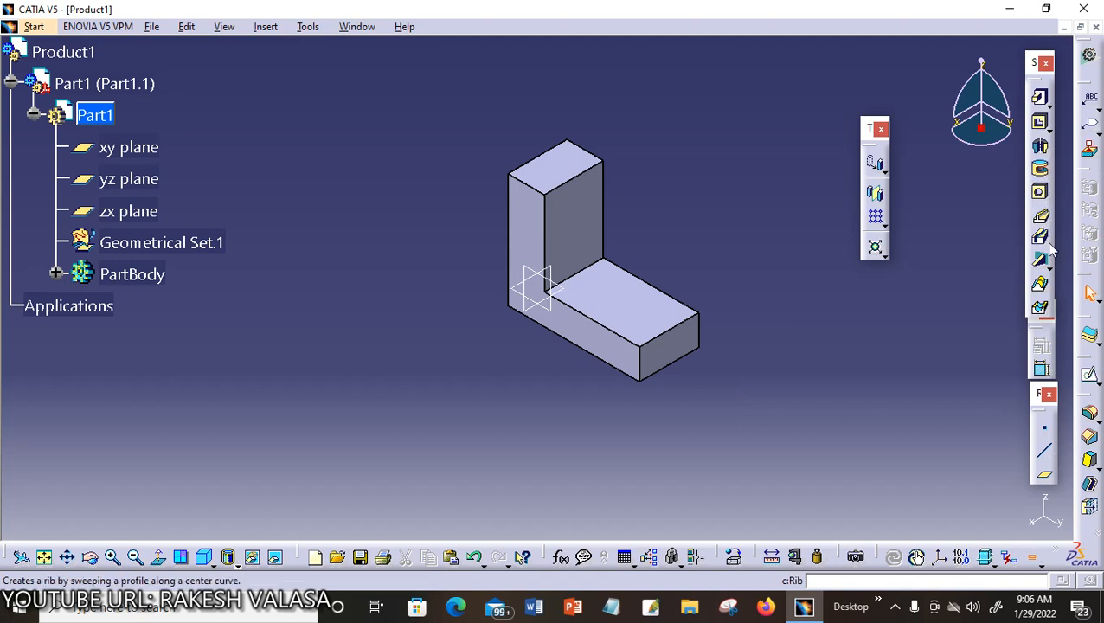
Open the Stiffener Definition dialog via Insert > Sketch-Based Features > Stiffener
{"action": "left_click", "coordinate": [1050, 274]}
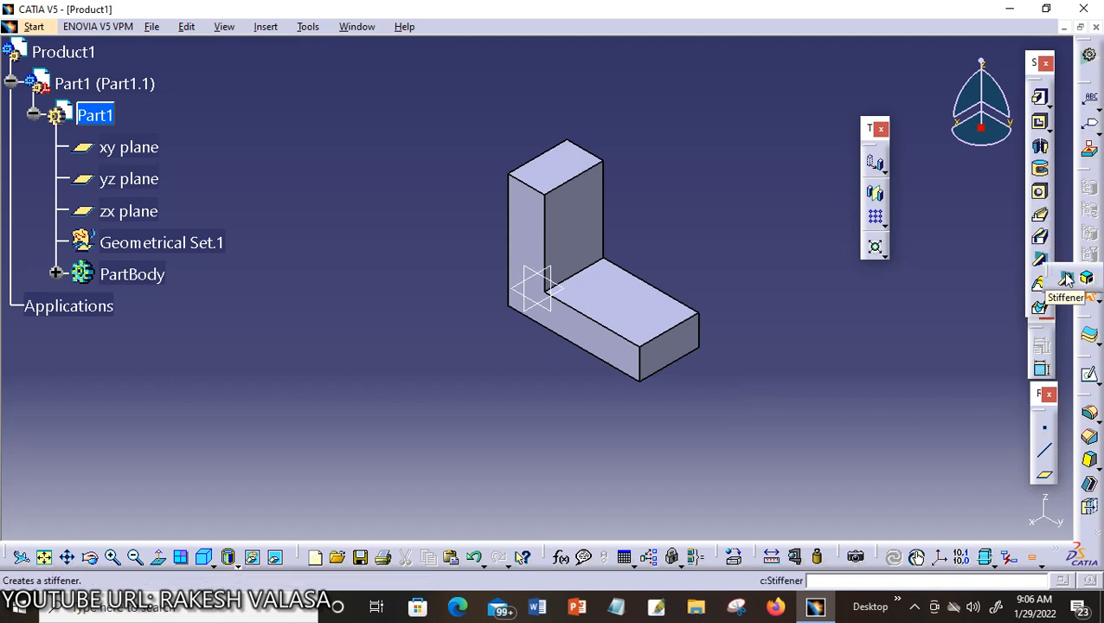
{"action": "left_click", "coordinate": [264, 28]}
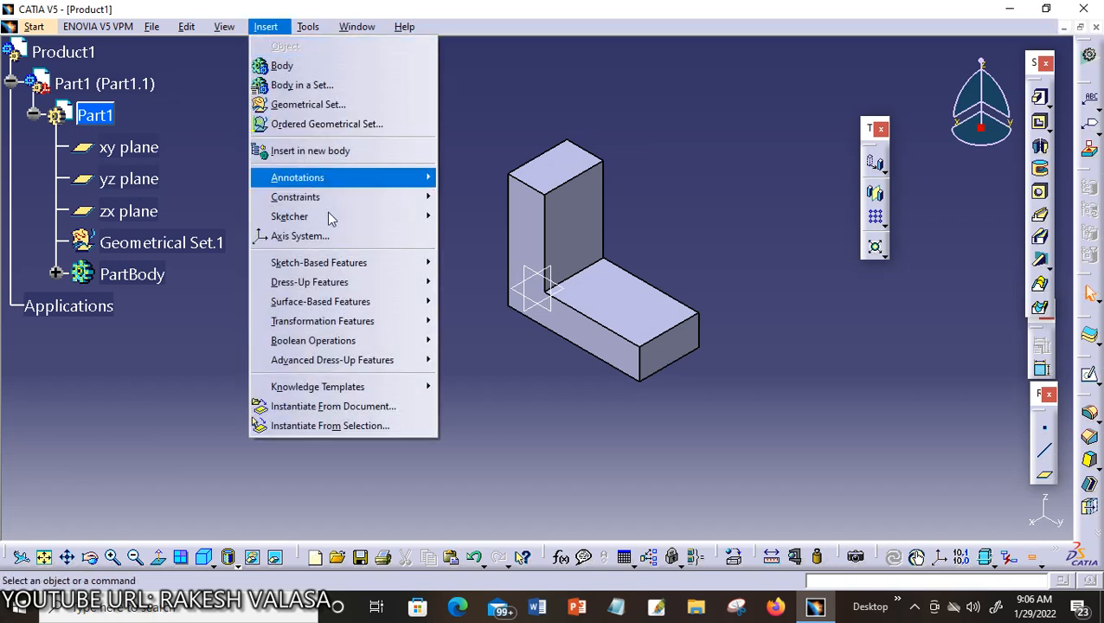
{"action": "mouse_move", "coordinate": [343, 270]}
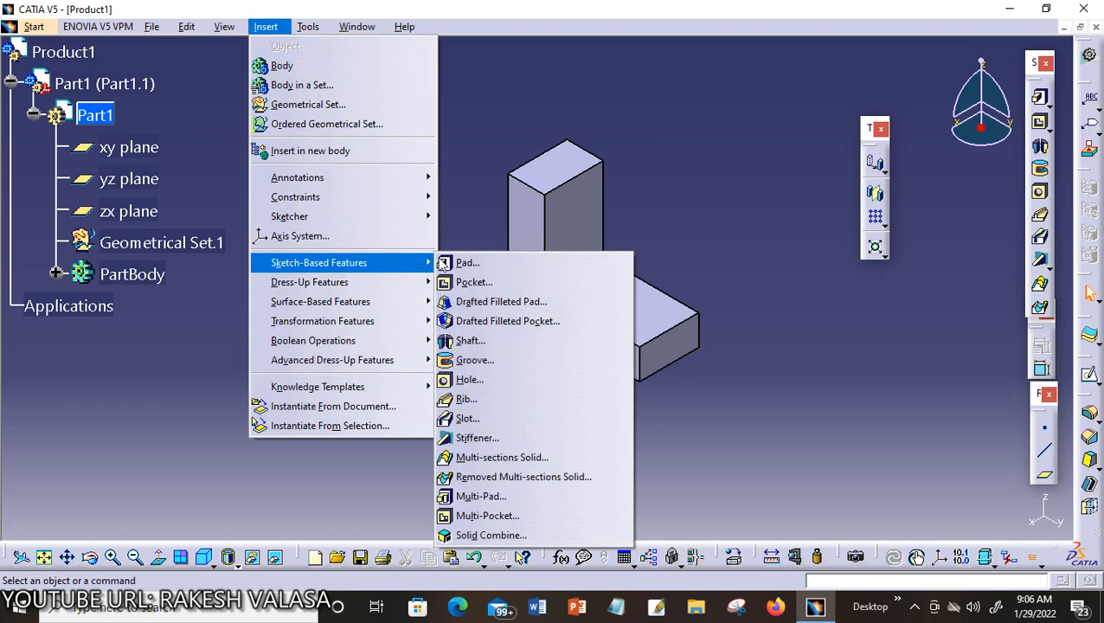
{"action": "left_click", "coordinate": [484, 441]}
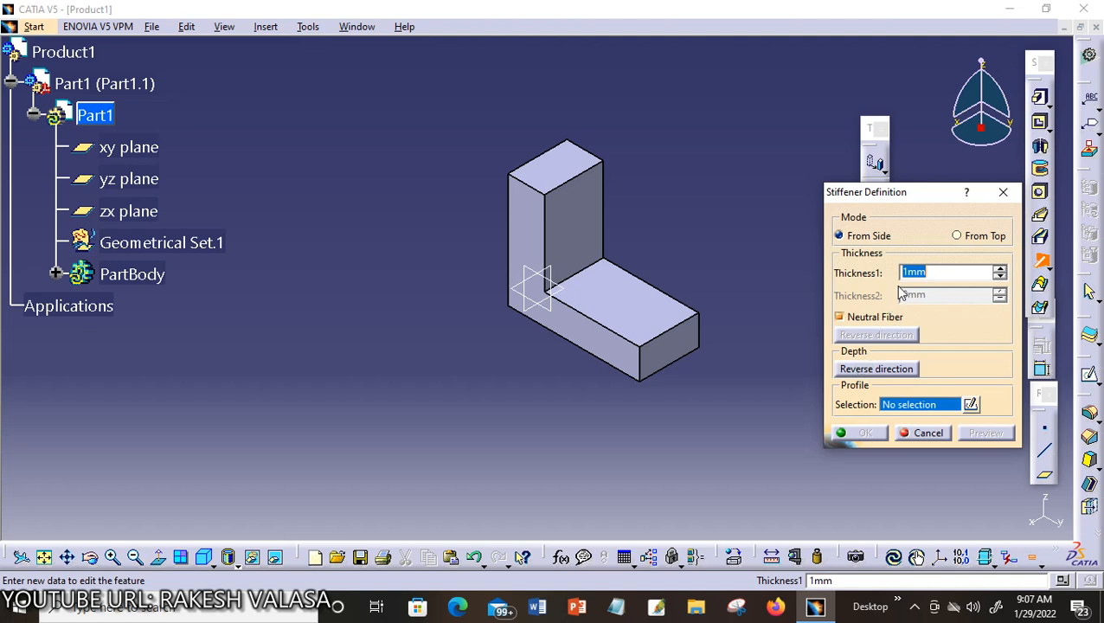
Switch the stiffener to From Top, then cancel it so no stiffener is created
{"action": "left_click", "coordinate": [957, 237]}
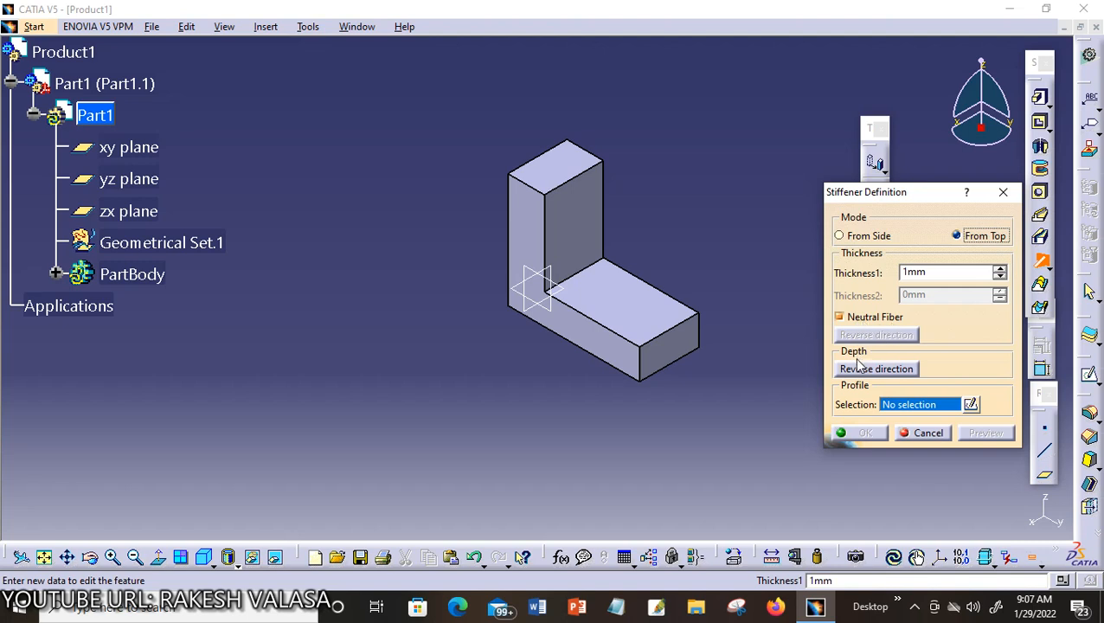
{"action": "left_click", "coordinate": [926, 433]}
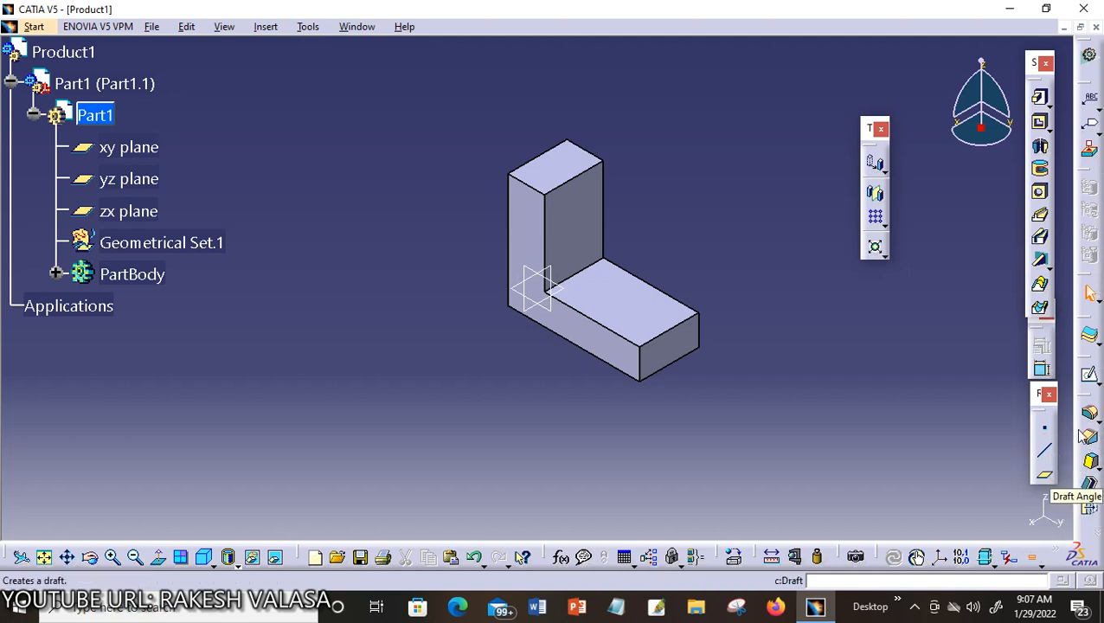
Open a sketch on the yz plane and draw a diagonal line from the inner upright to the lower leg
{"action": "left_click", "coordinate": [1090, 377]}
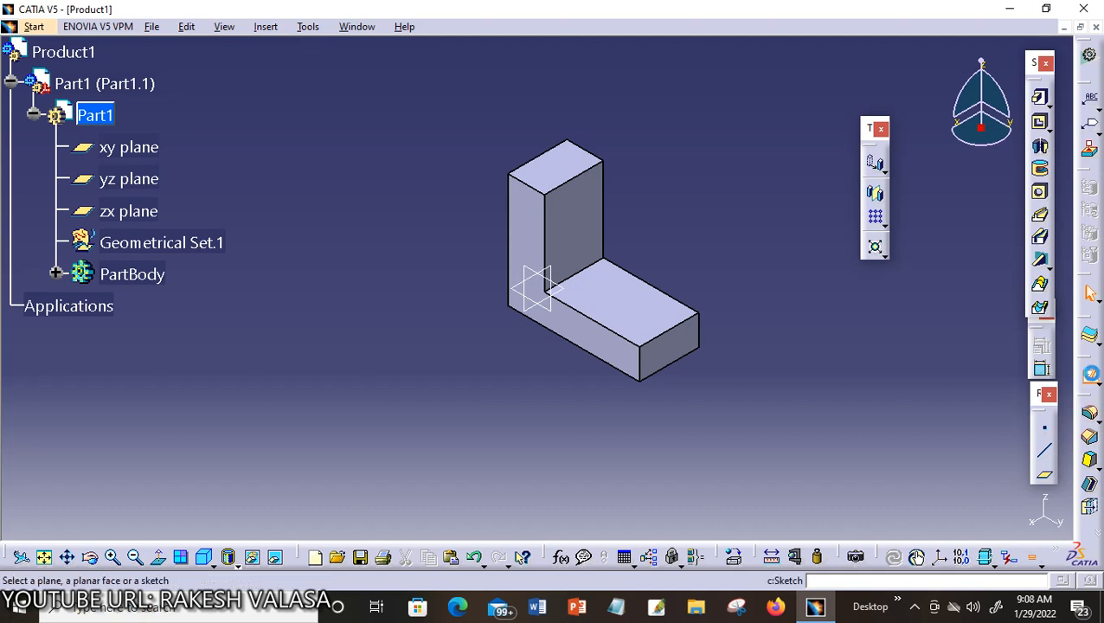
{"action": "left_click", "coordinate": [93, 559]}
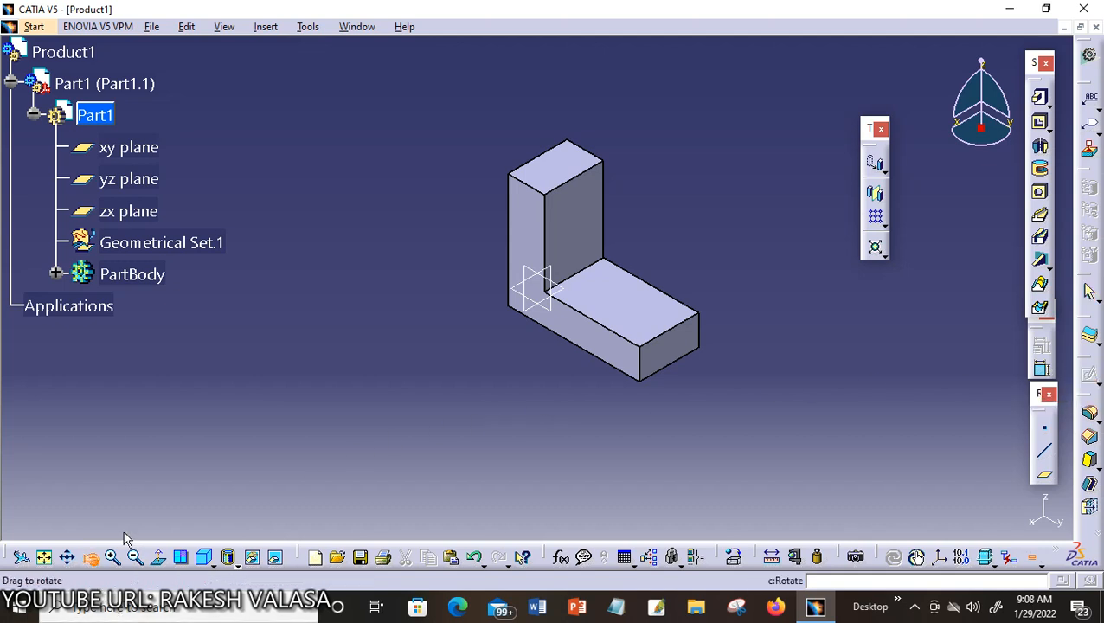
{"action": "left_click_drag", "start_coordinate": [204, 470], "coordinate": [364, 412]}
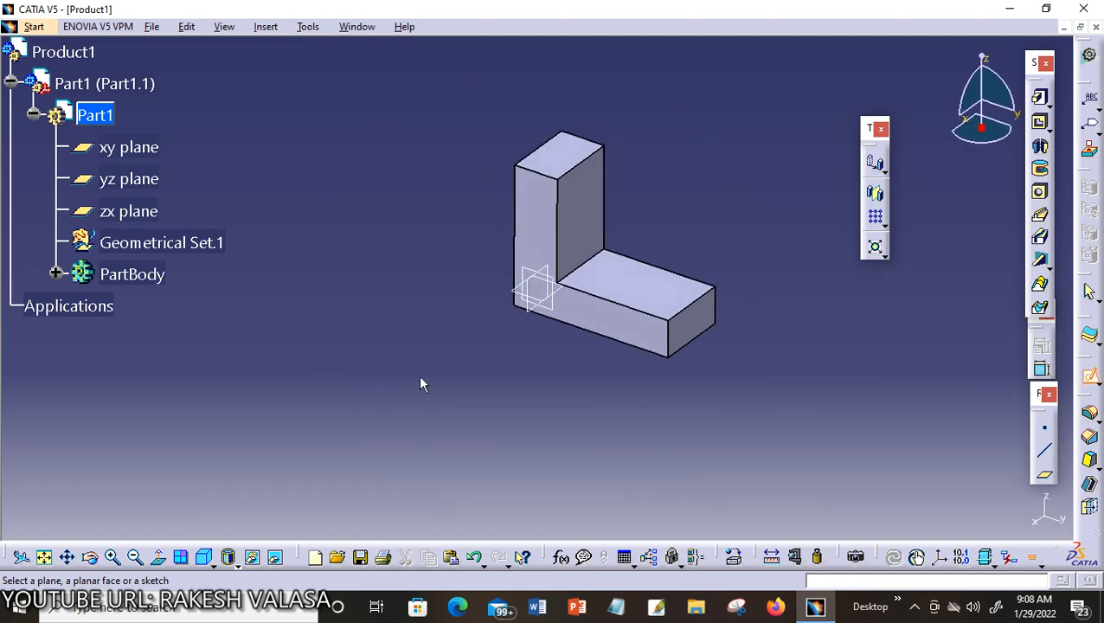
{"action": "left_click", "coordinate": [544, 299]}
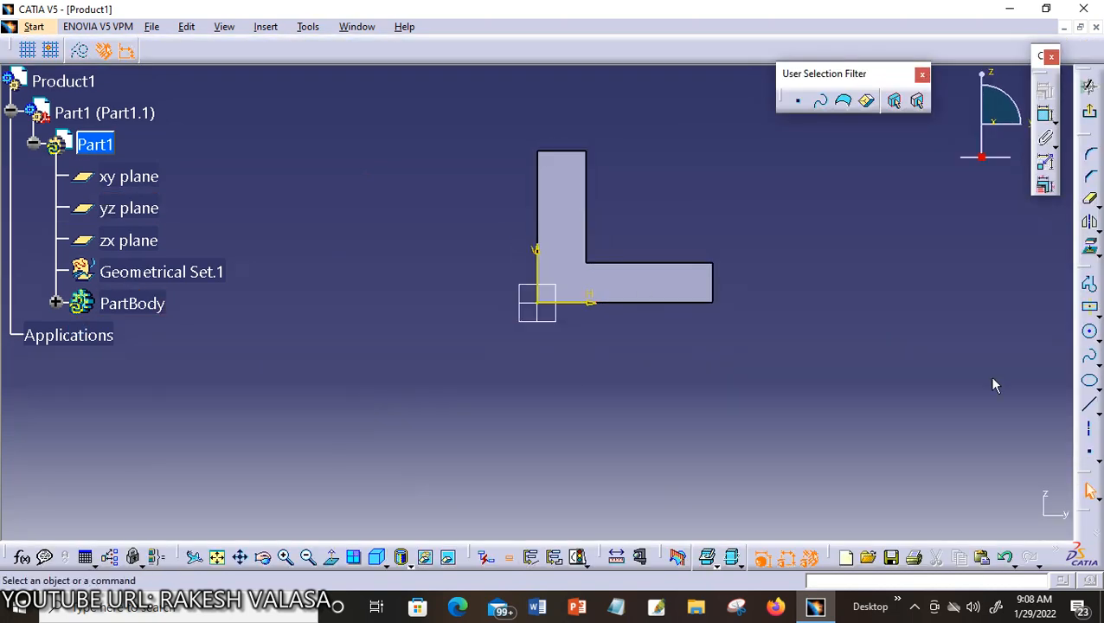
{"action": "left_click", "coordinate": [1090, 413]}
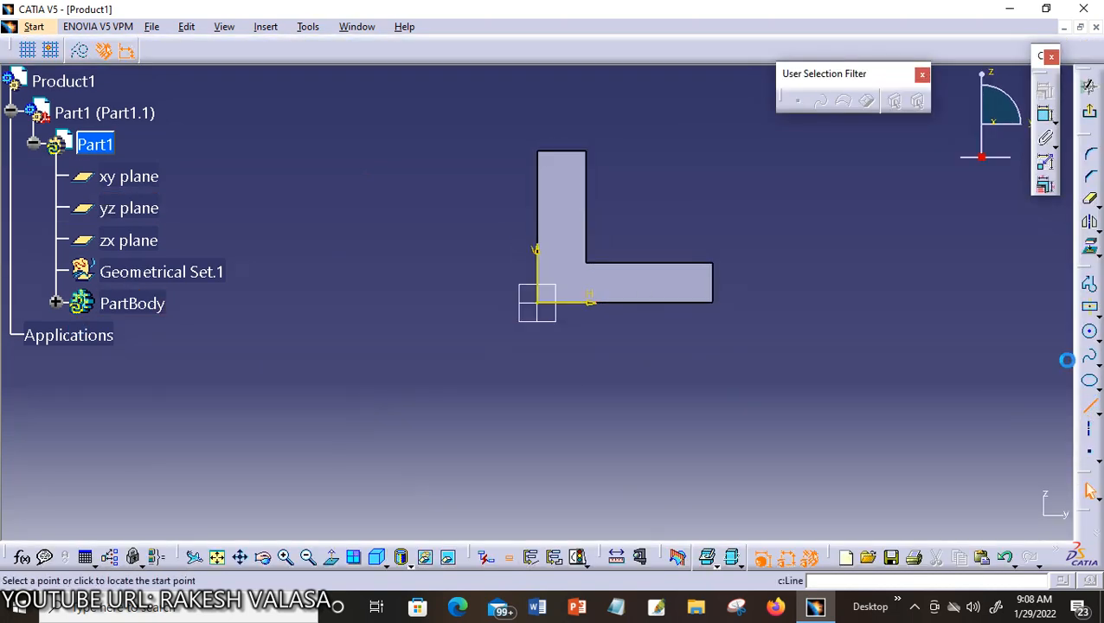
{"action": "left_click", "coordinate": [586, 179]}
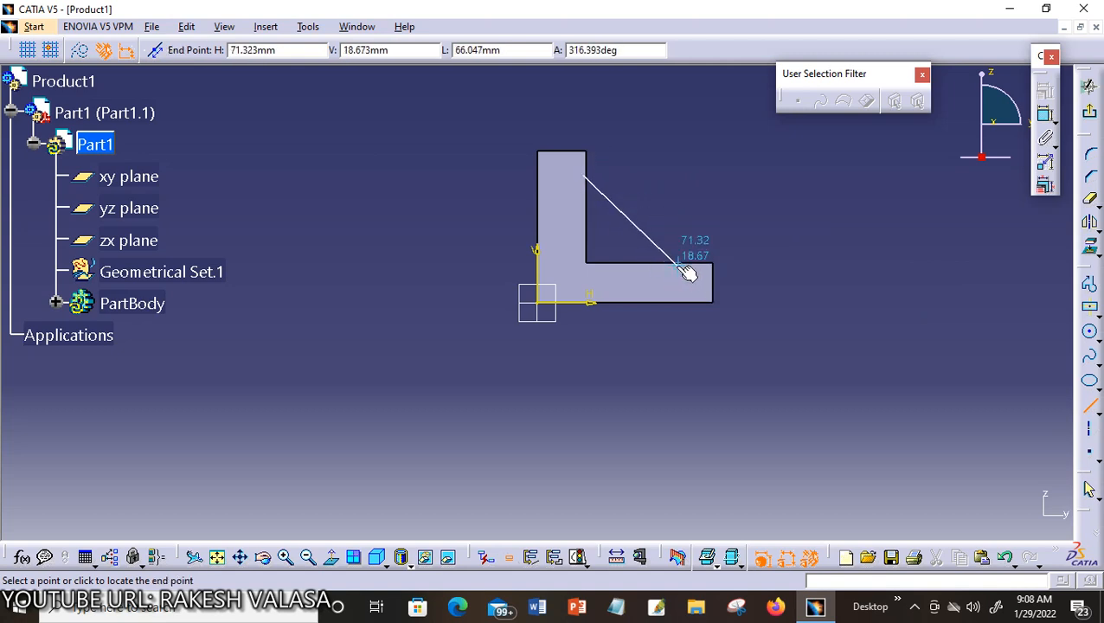
{"action": "left_click", "coordinate": [678, 264]}
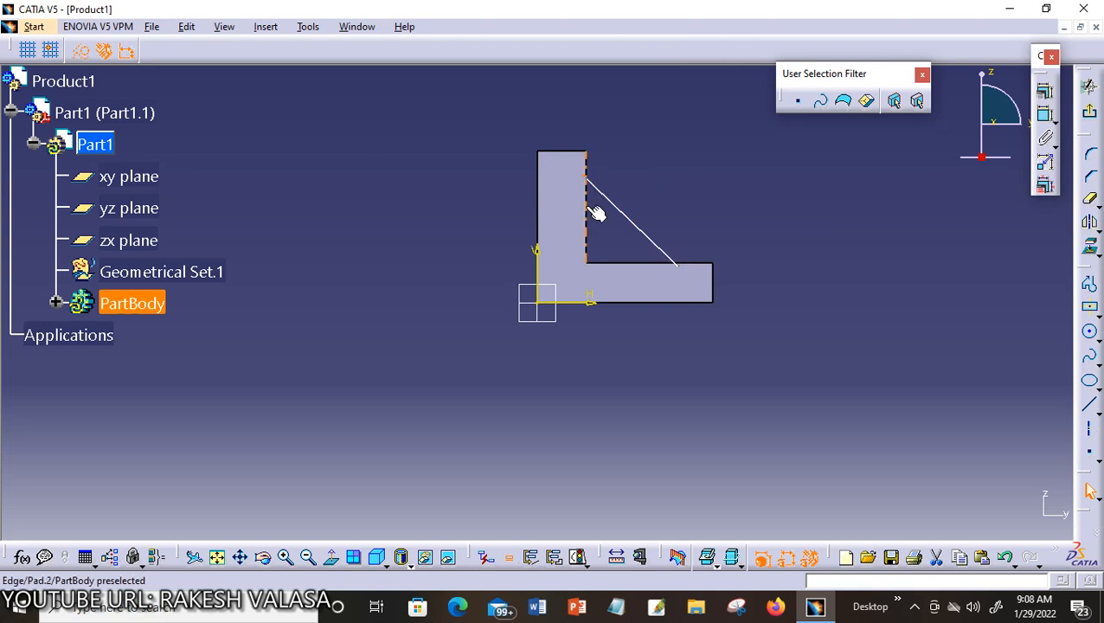
Make the line's ends coincident with the inner vertical edge and the lower leg's top edge, then exit the sketch
{"action": "left_click", "coordinate": [597, 210]}
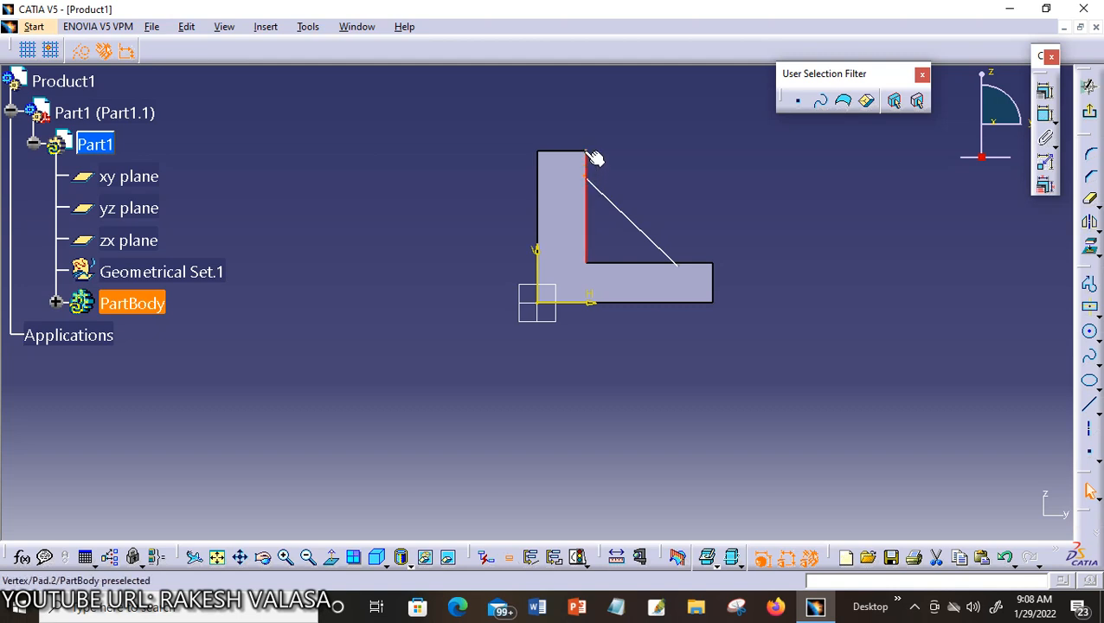
{"action": "left_click", "coordinate": [1046, 94]}
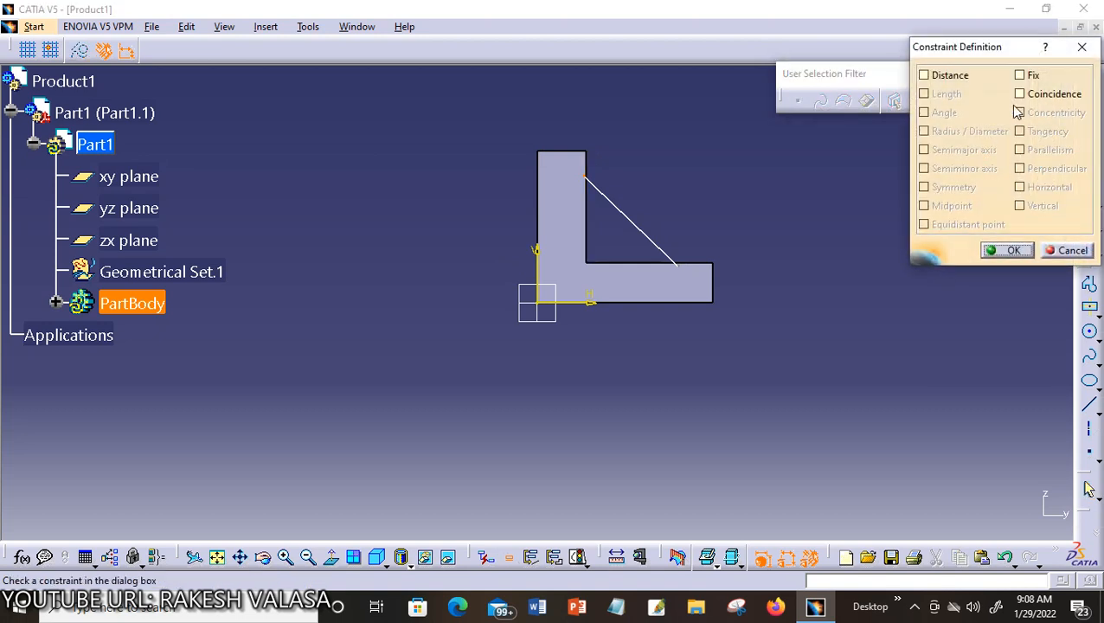
{"action": "left_click", "coordinate": [1019, 94]}
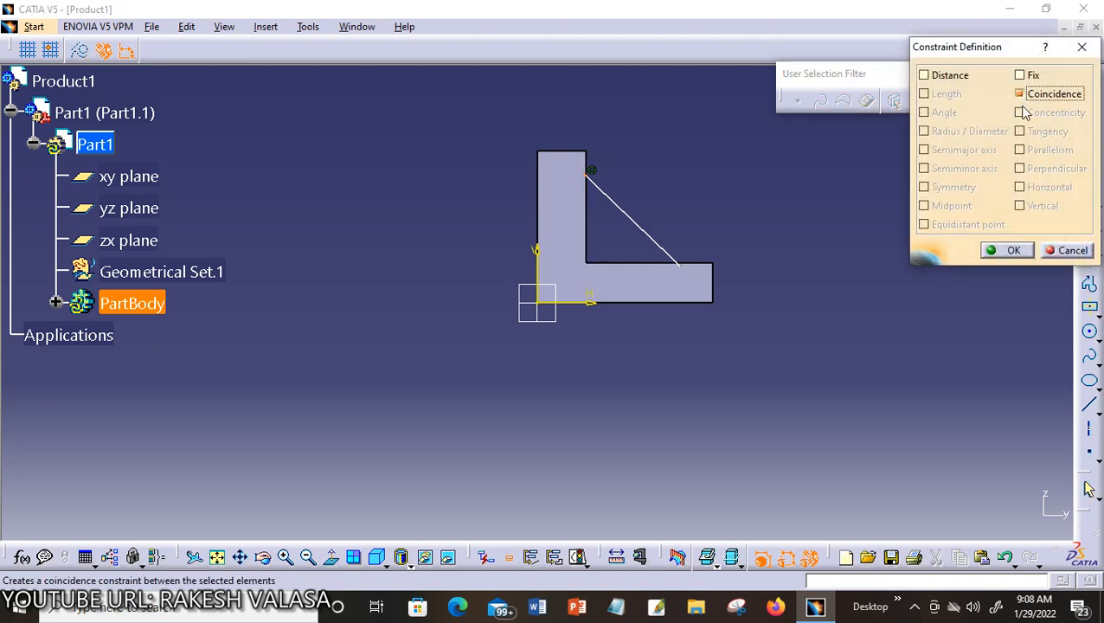
{"action": "left_click", "coordinate": [1011, 251]}
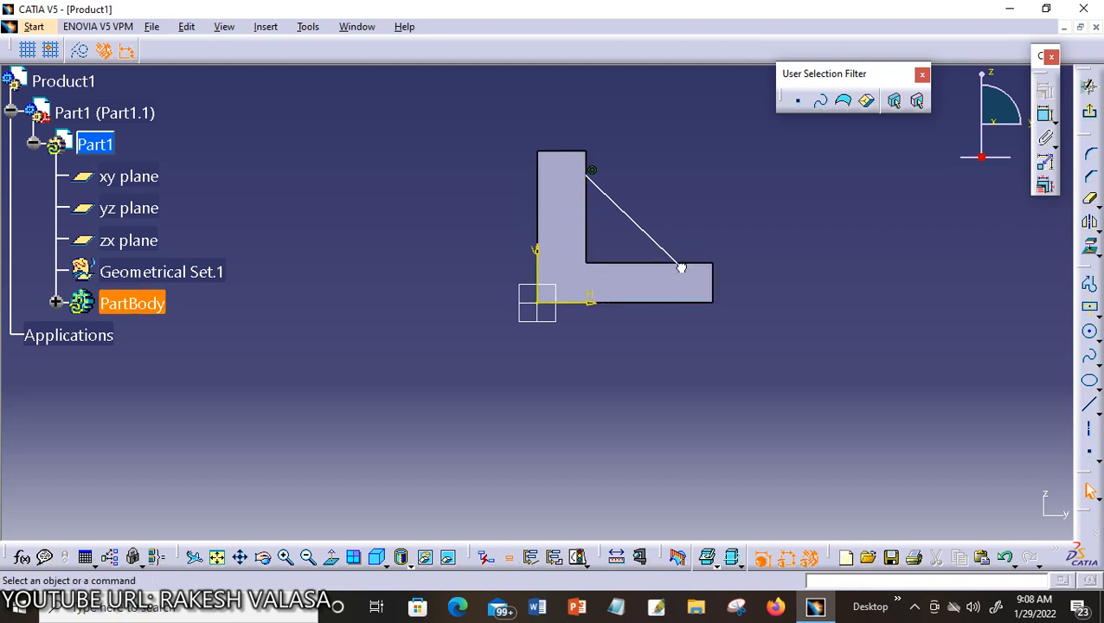
{"action": "left_click", "coordinate": [701, 268]}
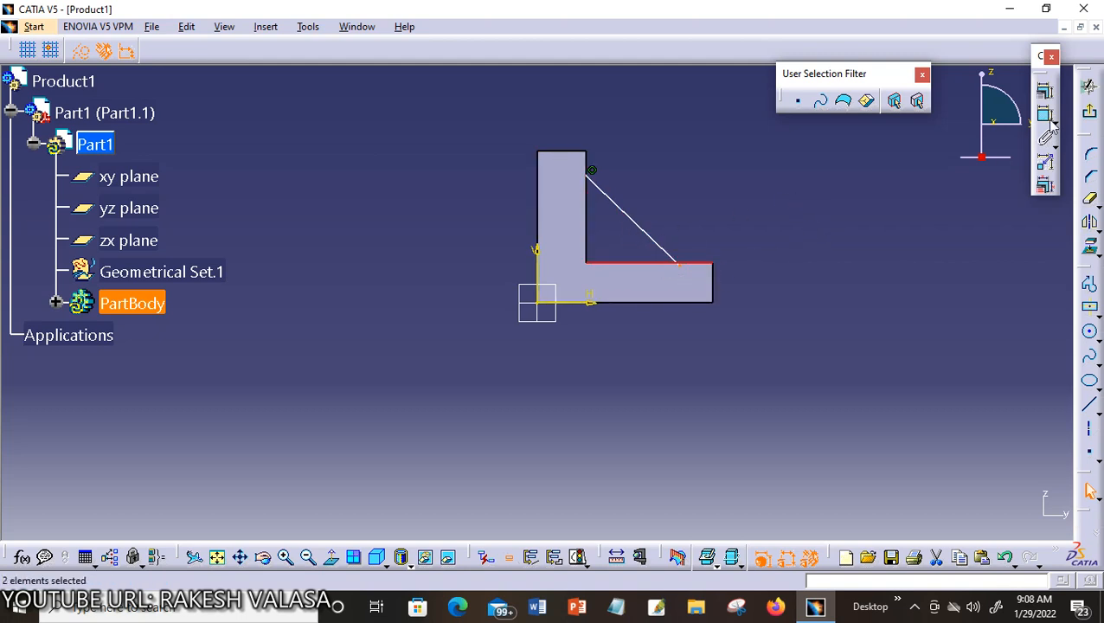
{"action": "left_click", "coordinate": [1043, 93]}
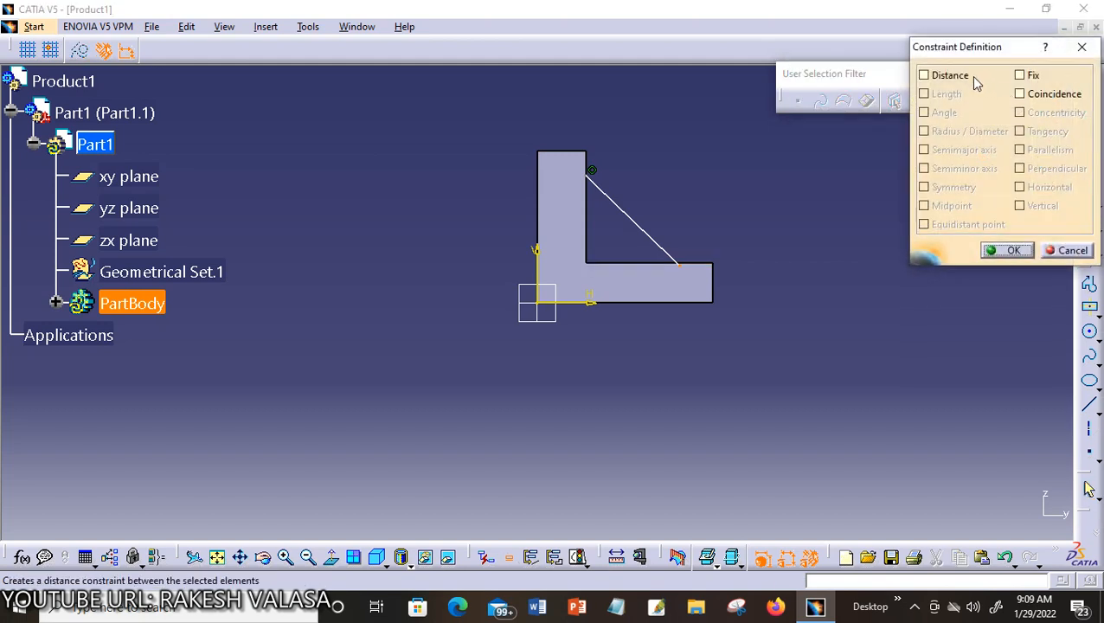
{"action": "left_click", "coordinate": [1022, 94]}
{"action": "left_click", "coordinate": [1006, 250]}
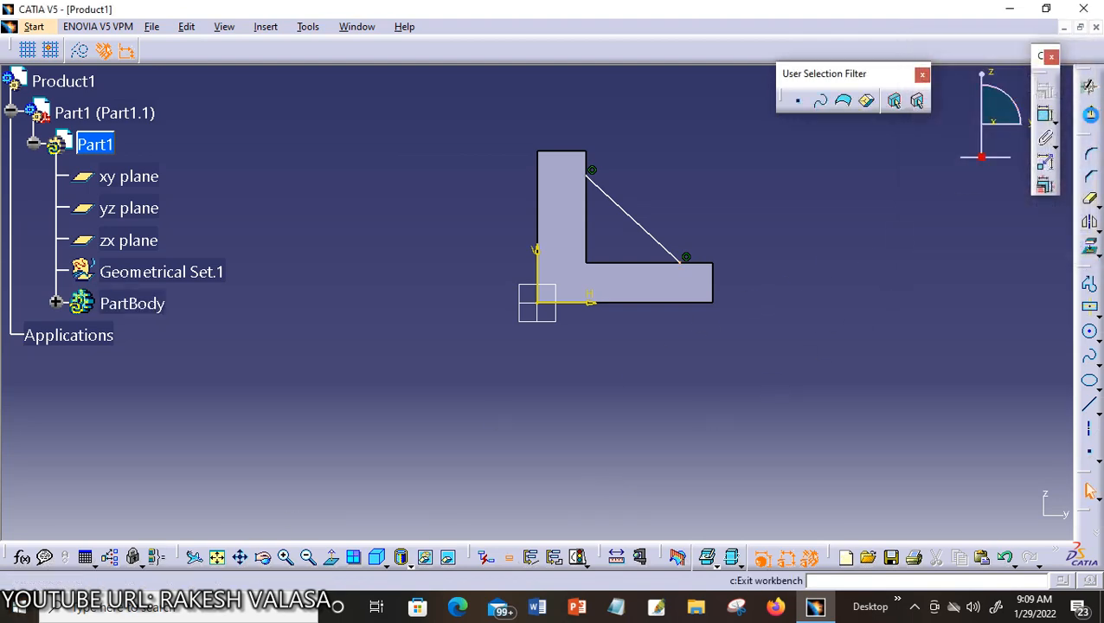
{"action": "left_click", "coordinate": [1089, 111]}
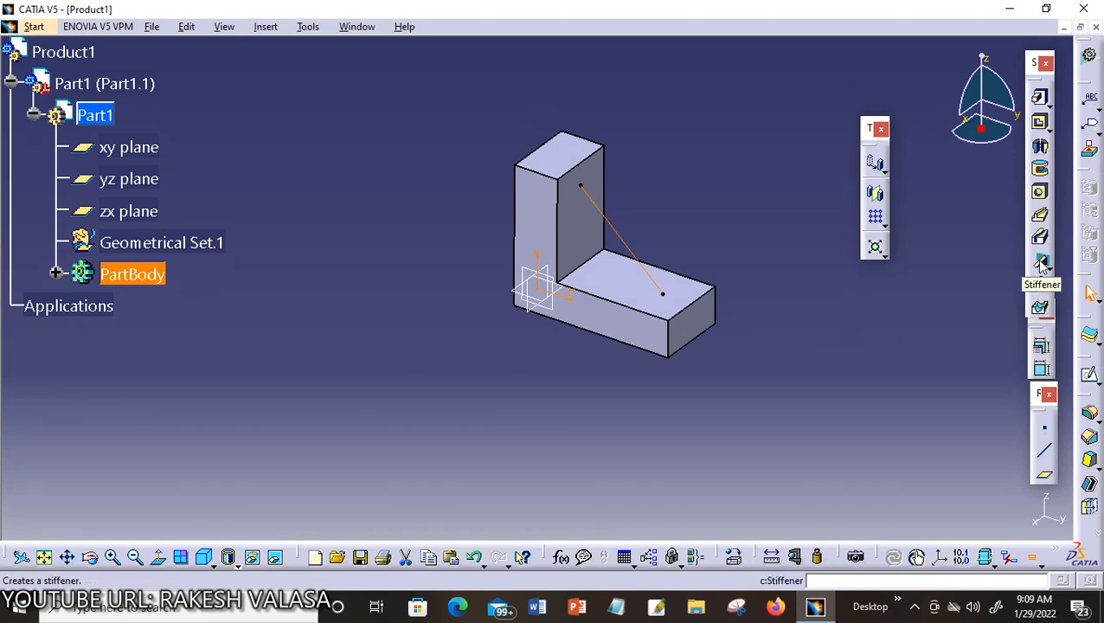
Start a stiffener using the diagonal-line sketch as its profile
{"action": "left_click", "coordinate": [1042, 264]}
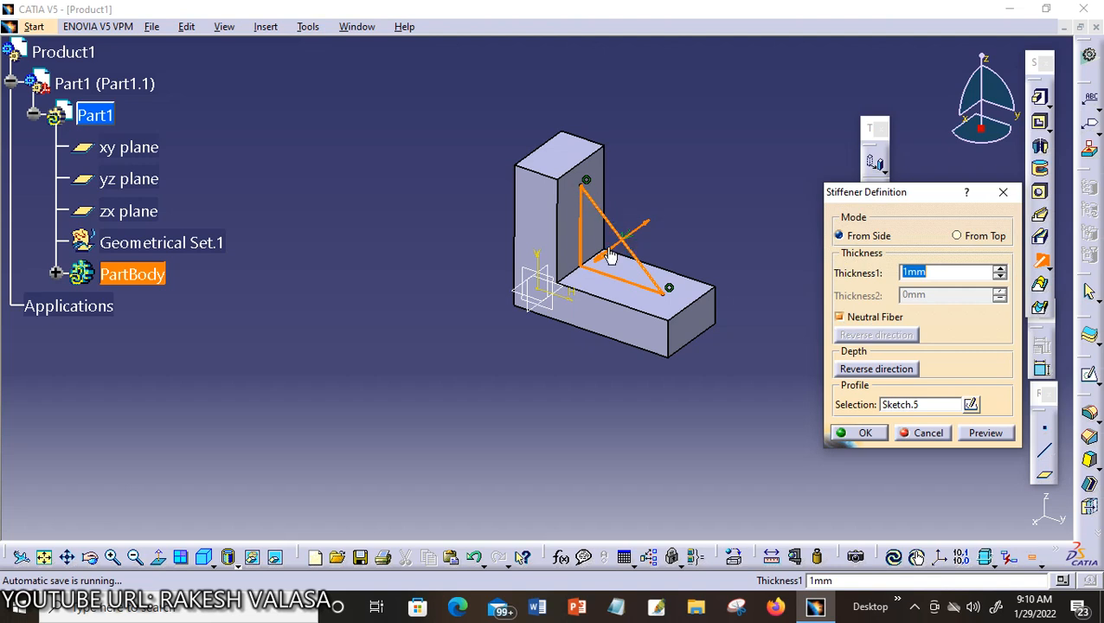
Turn off Neutral Fiber, set Thickness1 to 2mm, and create the corner rib
{"action": "left_click", "coordinate": [840, 317]}
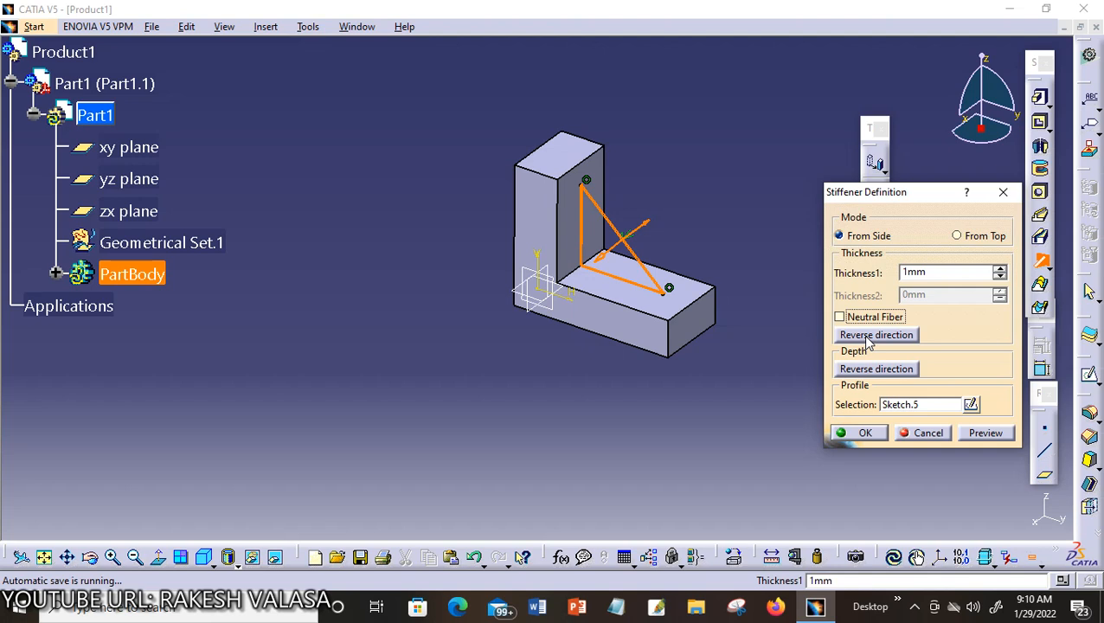
{"action": "left_click", "coordinate": [869, 339]}
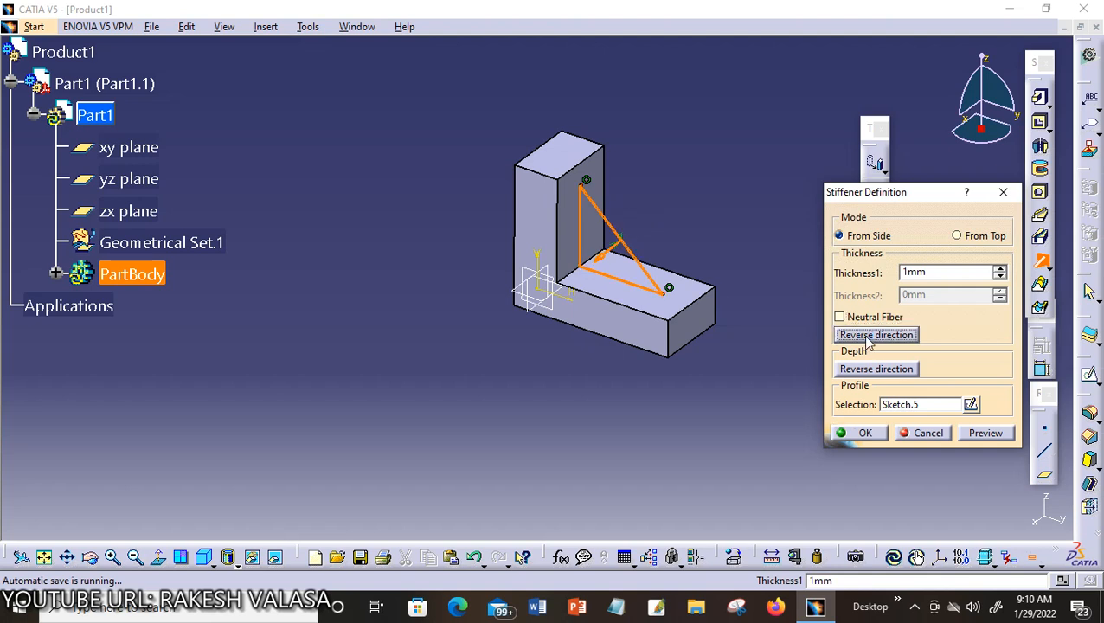
{"action": "left_click", "coordinate": [872, 340]}
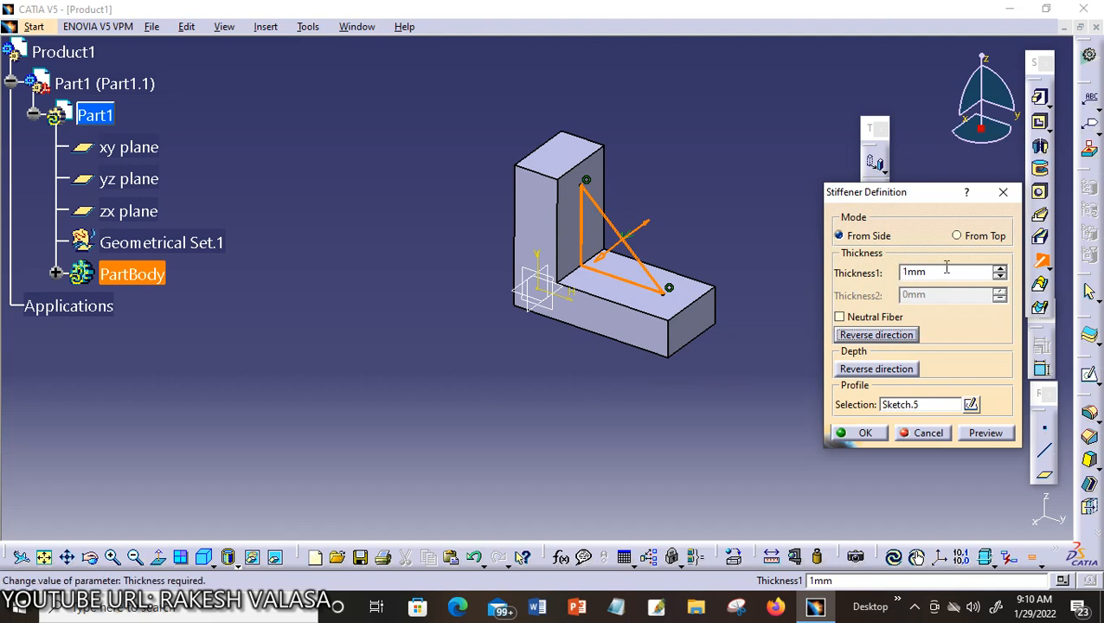
{"action": "left_click", "coordinate": [1000, 270]}
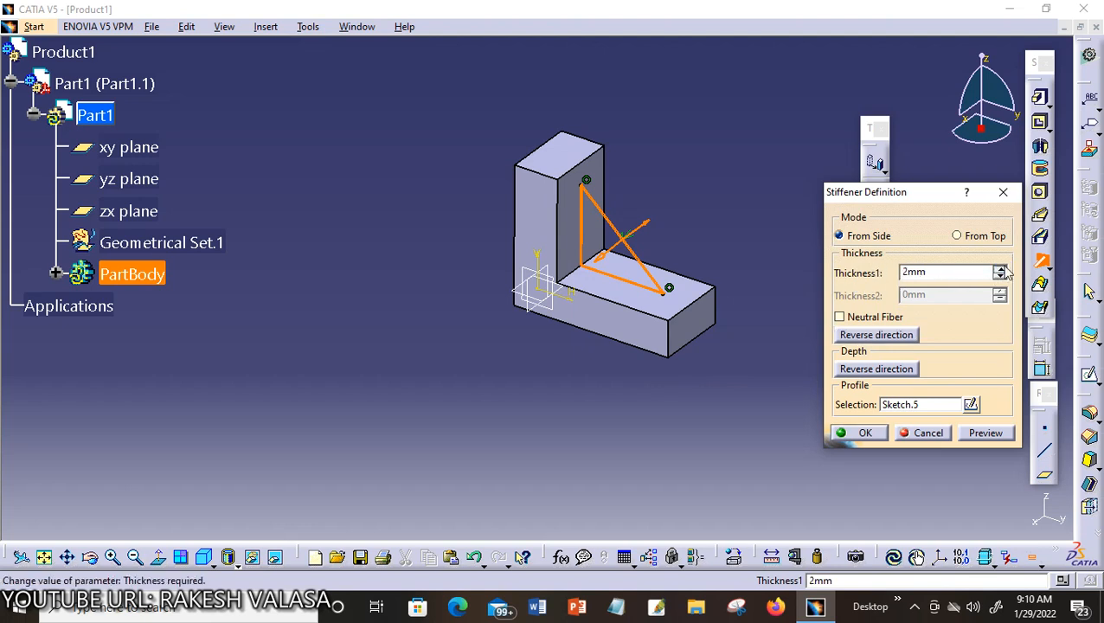
{"action": "left_click", "coordinate": [881, 434]}
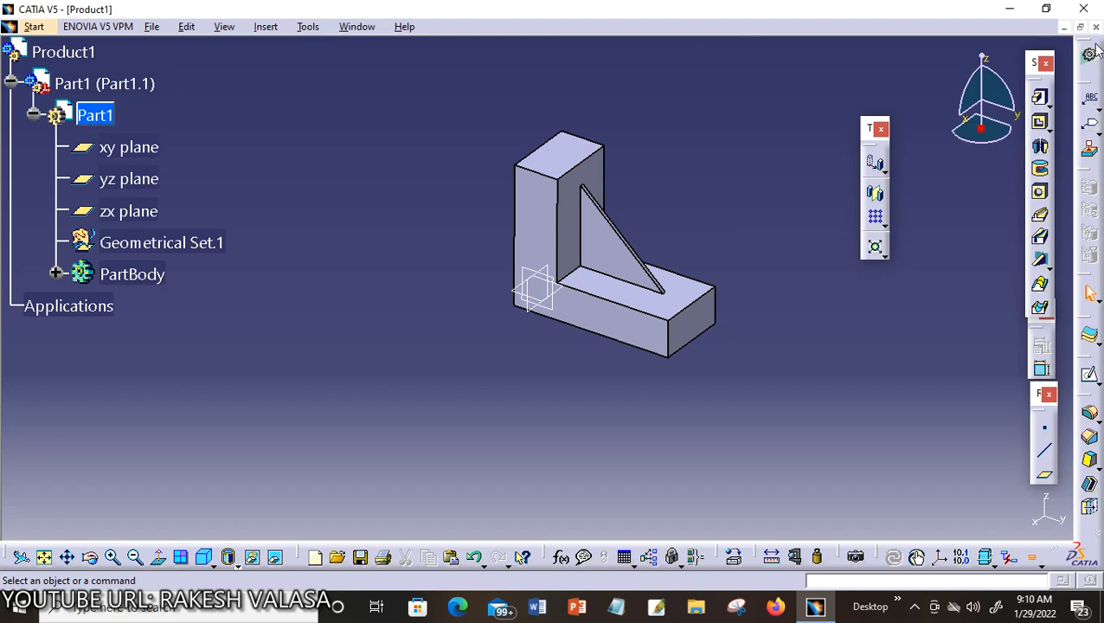
{"action": "left_click", "coordinate": [1065, 27]}
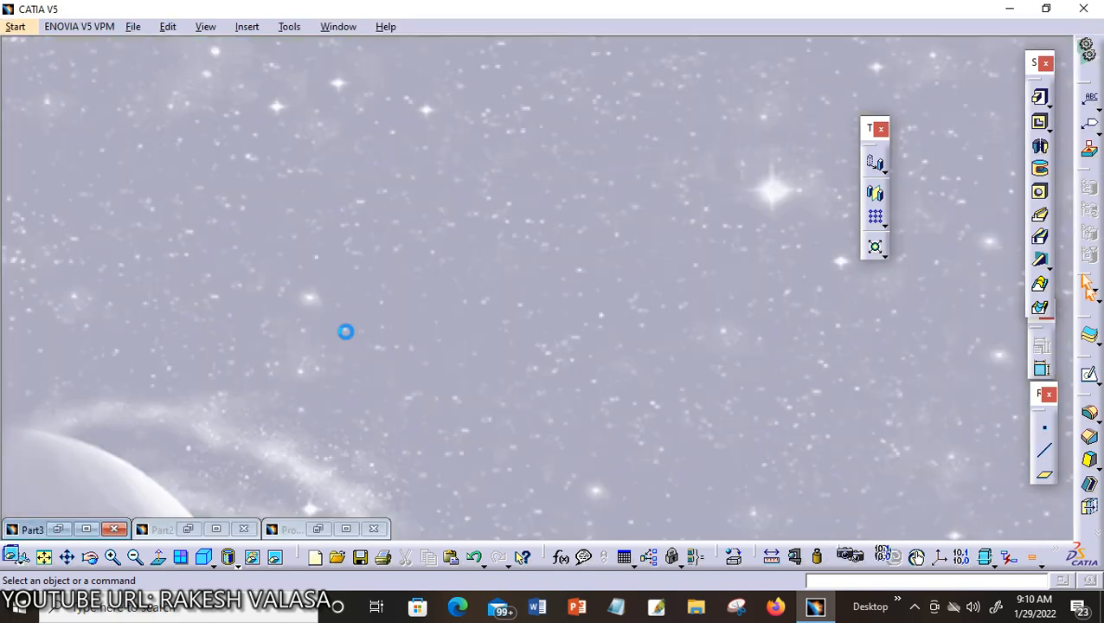
{"action": "left_click", "coordinate": [217, 528]}
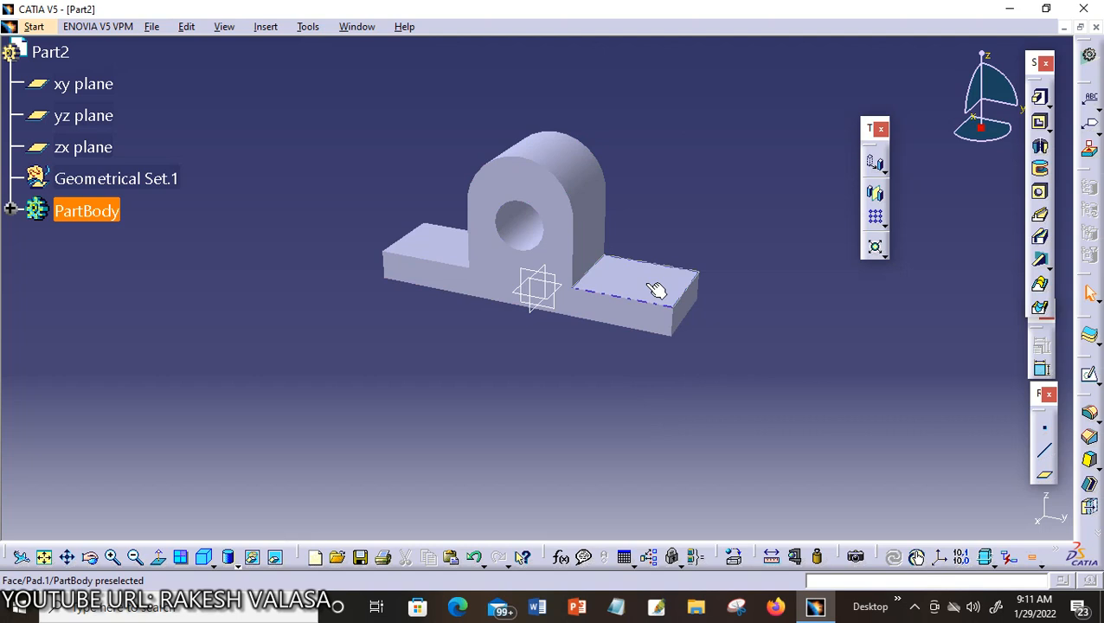
Sketch on the yz plane a line from the upright's rounded top to the base's right flange
{"action": "left_click", "coordinate": [564, 312]}
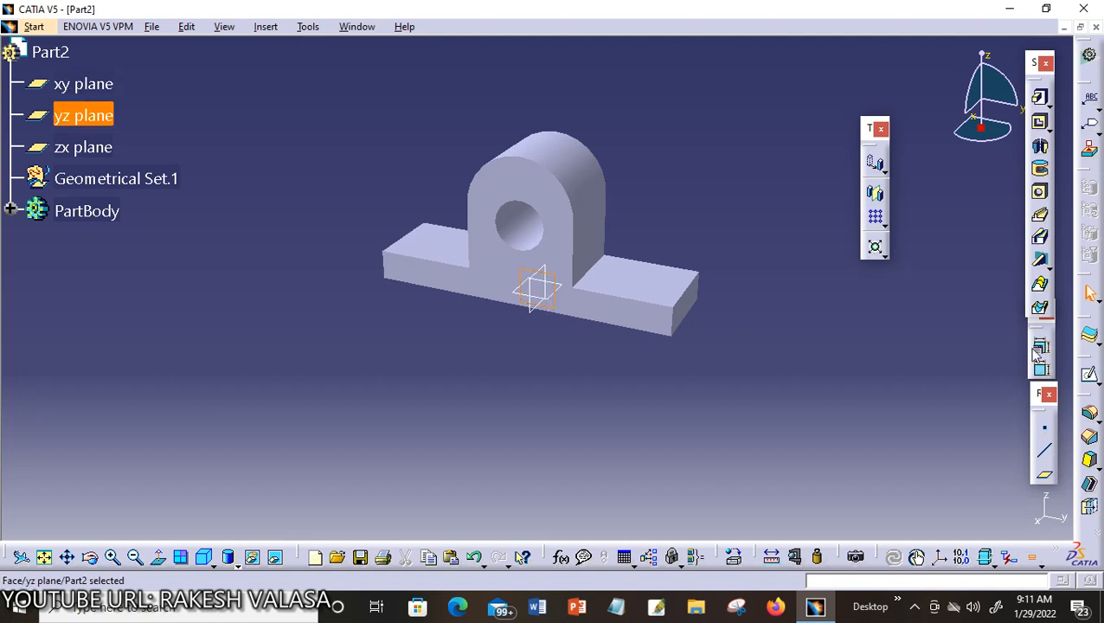
{"action": "left_click", "coordinate": [1090, 377]}
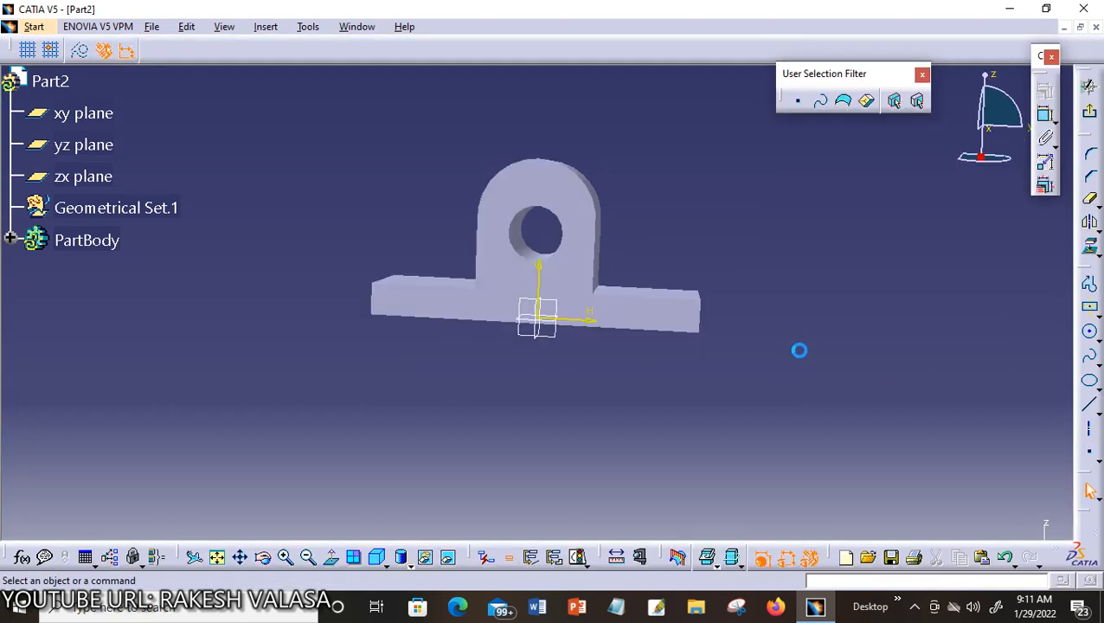
{"action": "left_click", "coordinate": [1089, 404]}
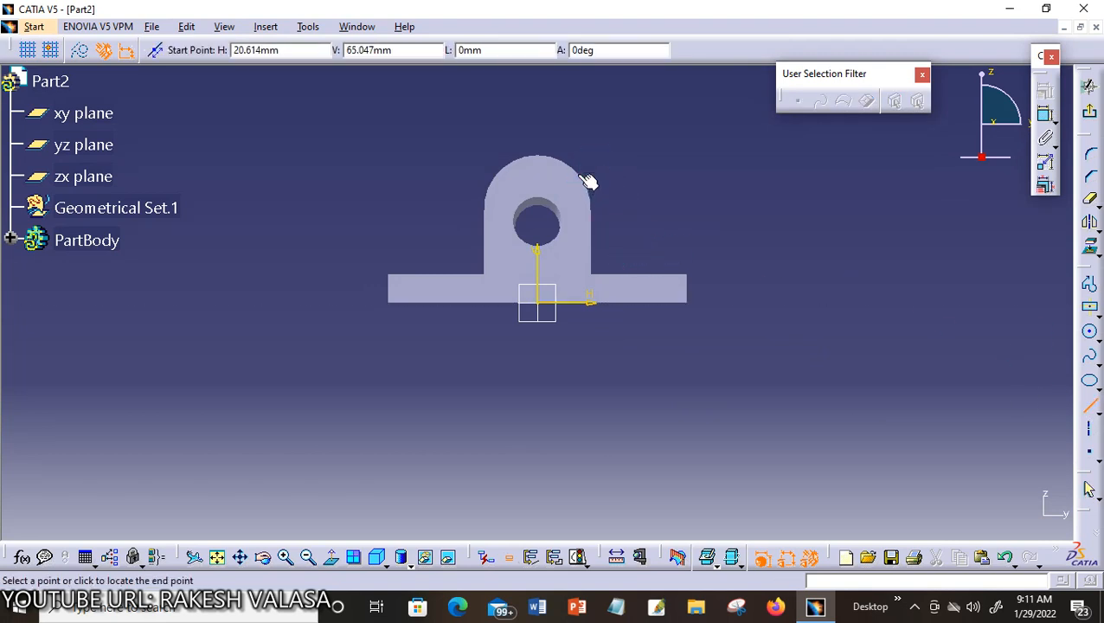
{"action": "left_click", "coordinate": [579, 175]}
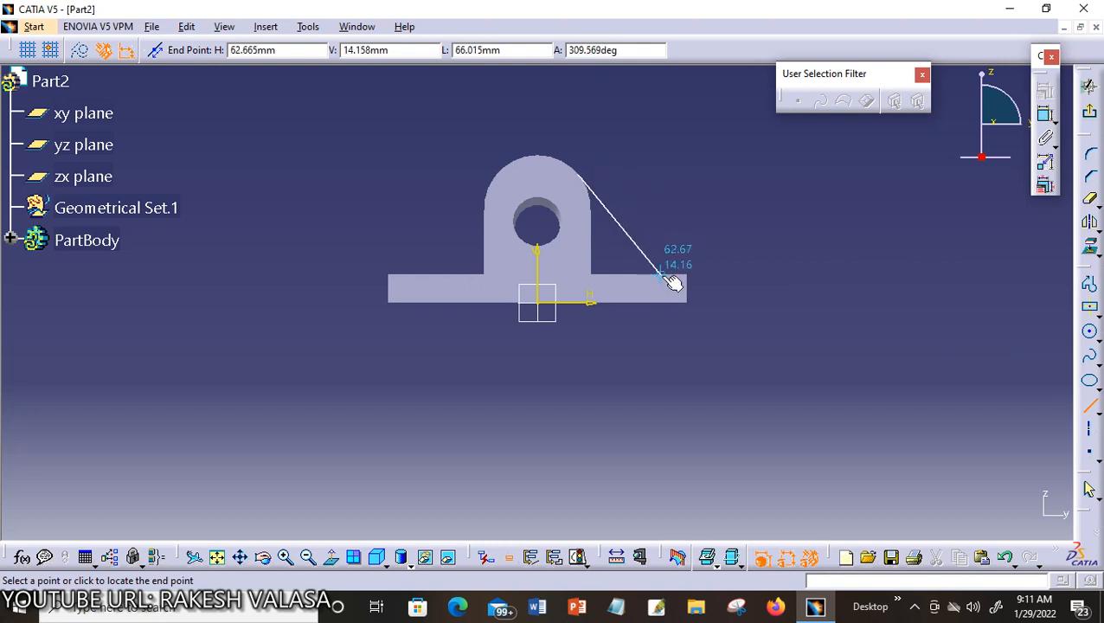
{"action": "left_click", "coordinate": [663, 275]}
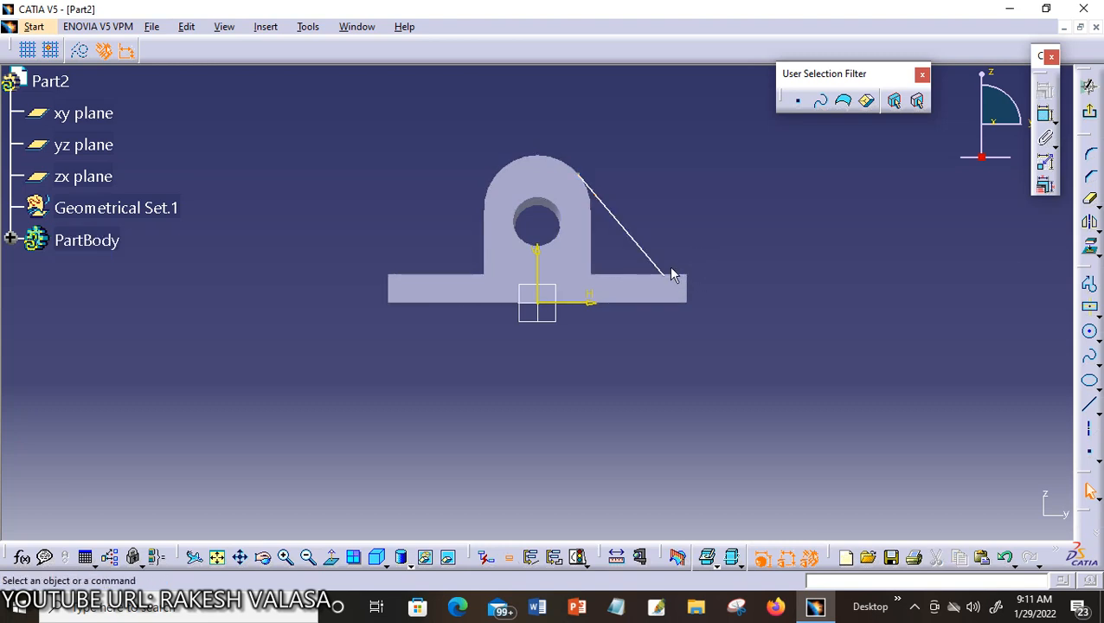
Make the line's lower end coincident with the flange's top edge and its upper end with the arc, then exit the sketch
{"action": "left_click", "coordinate": [664, 276]}
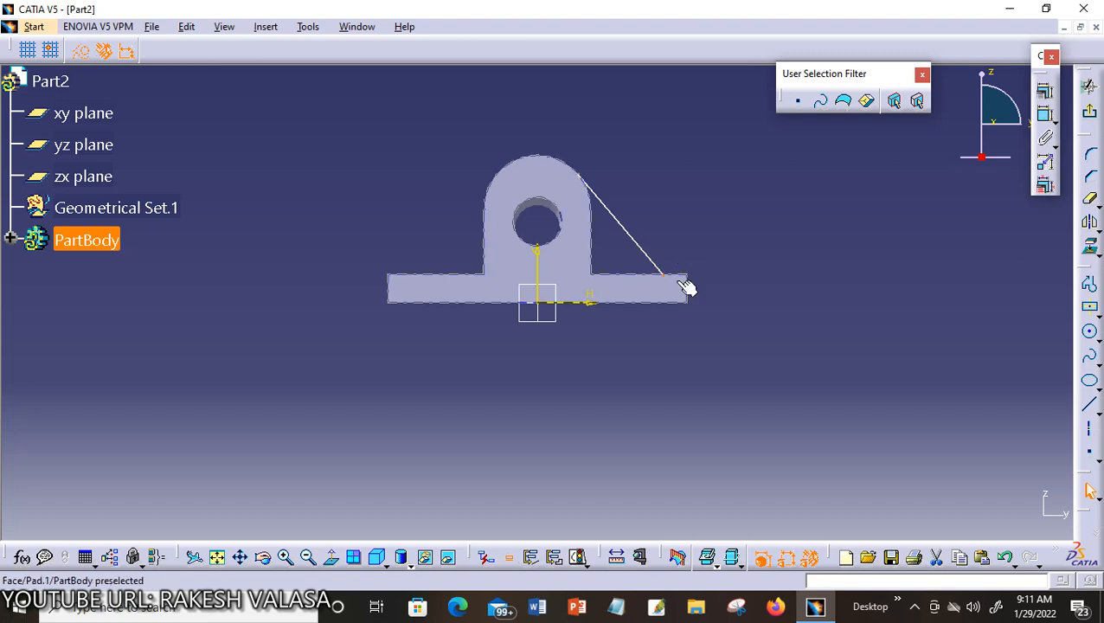
{"action": "left_click", "coordinate": [636, 275], "text": "ctrl"}
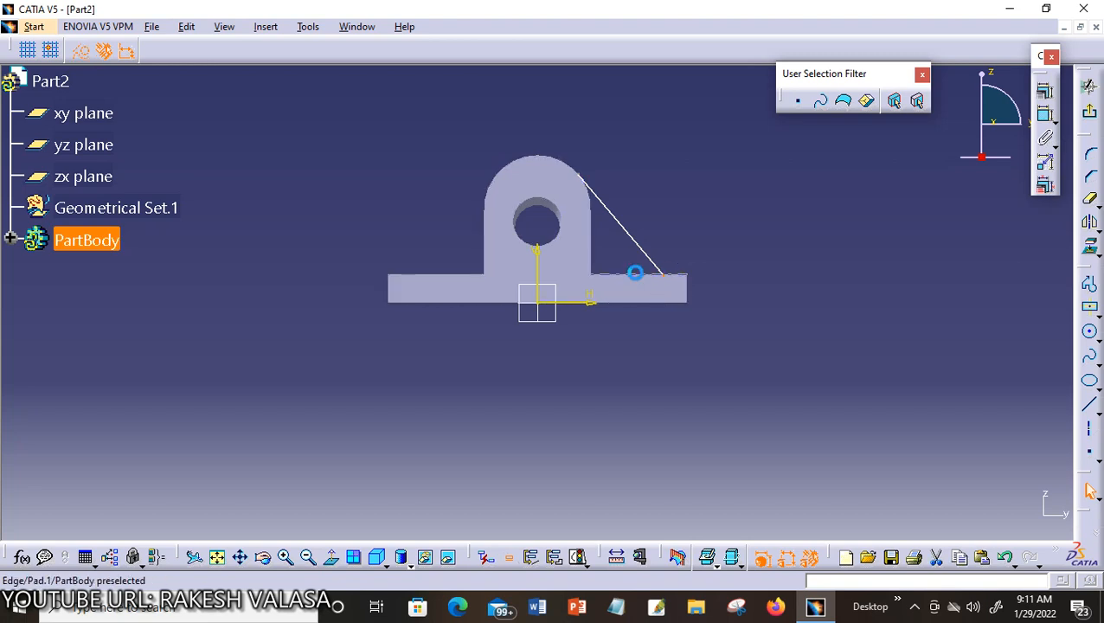
{"action": "left_click", "coordinate": [1045, 95]}
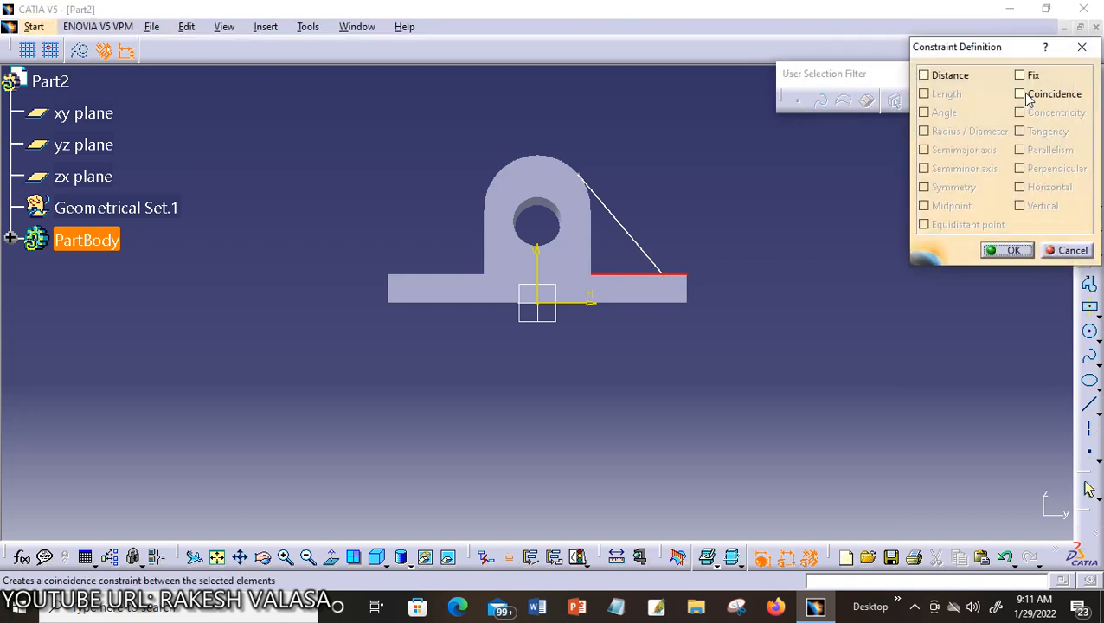
{"action": "left_click", "coordinate": [1026, 96]}
{"action": "left_click", "coordinate": [1009, 251]}
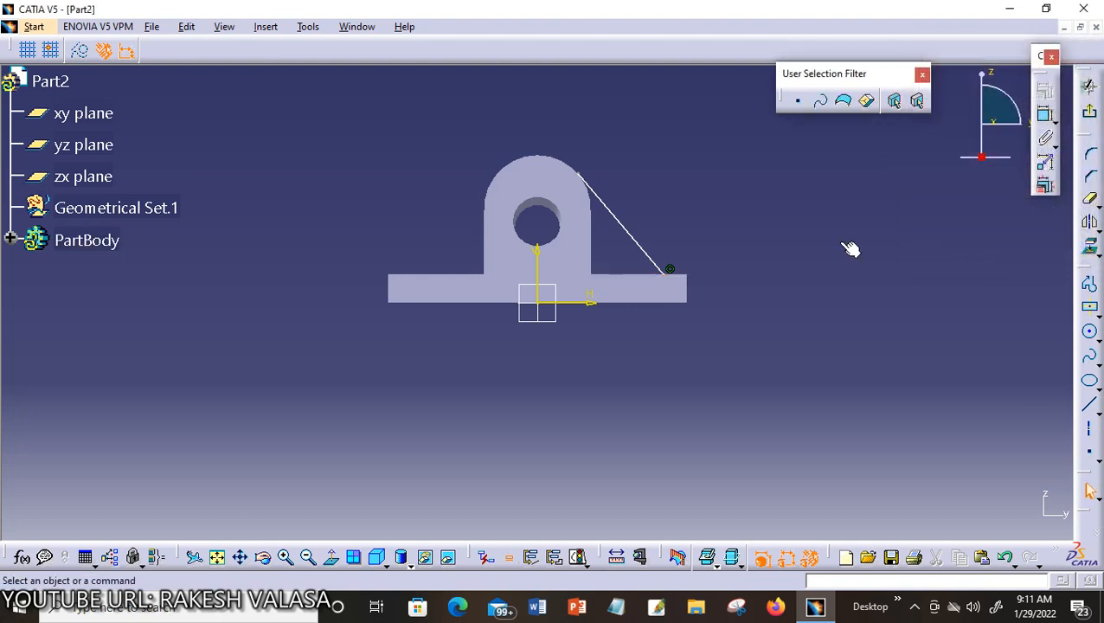
{"action": "left_click", "coordinate": [584, 178]}
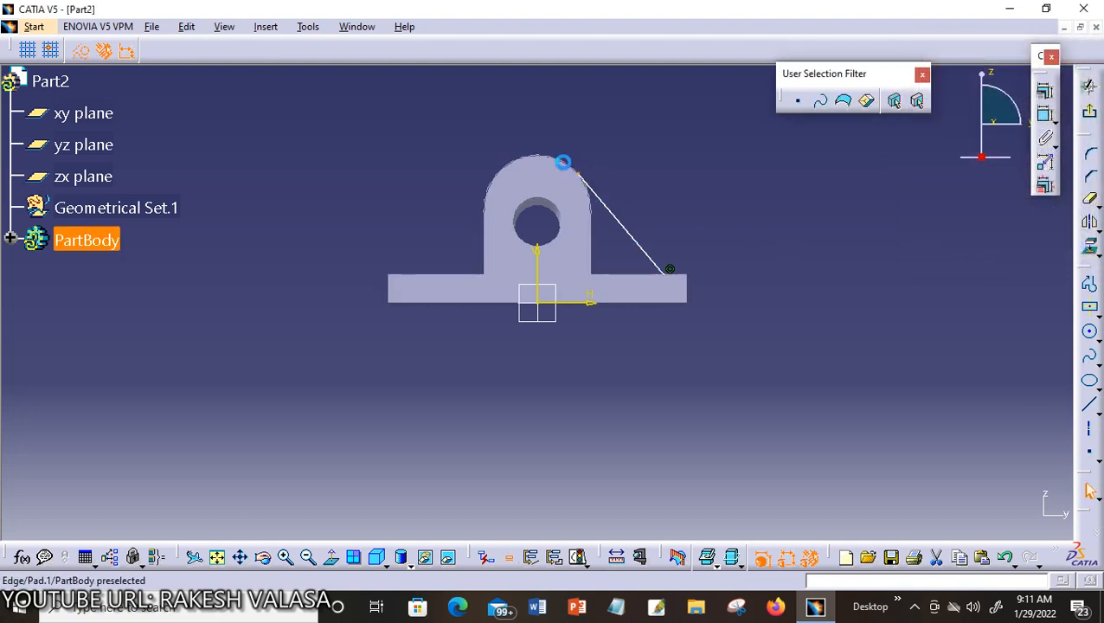
{"action": "left_click", "coordinate": [563, 161], "text": "ctrl"}
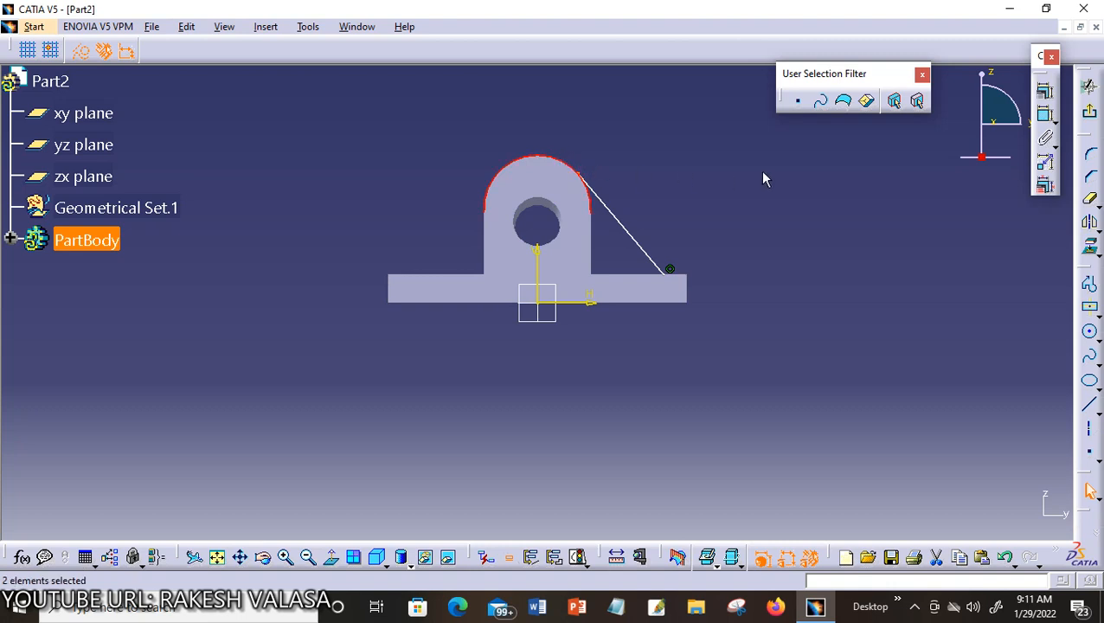
{"action": "left_click", "coordinate": [1046, 93]}
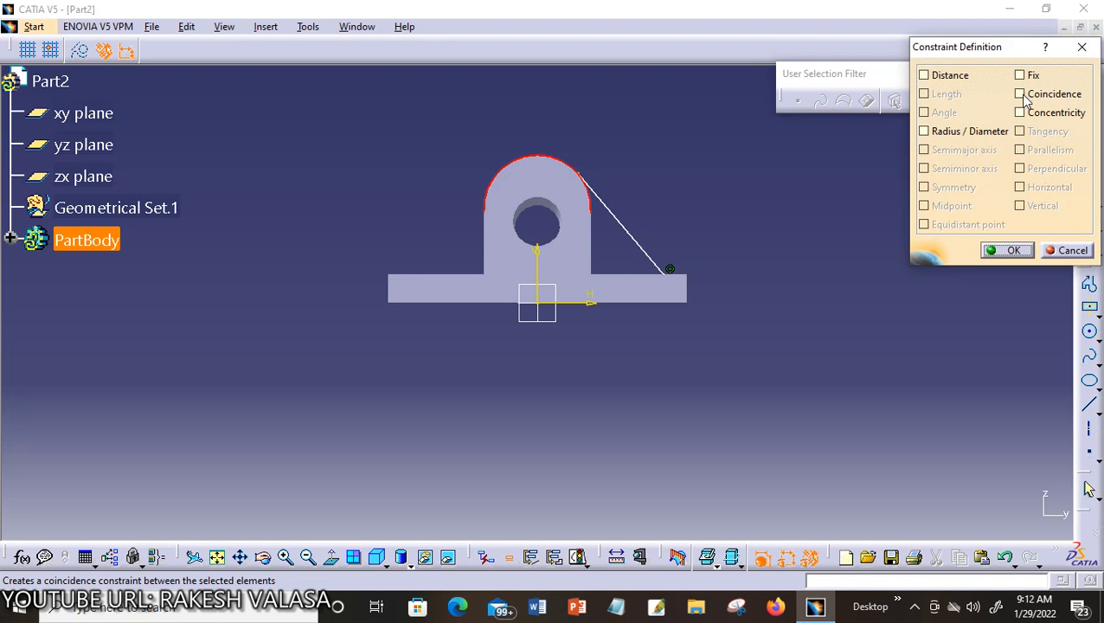
{"action": "left_click", "coordinate": [1022, 95]}
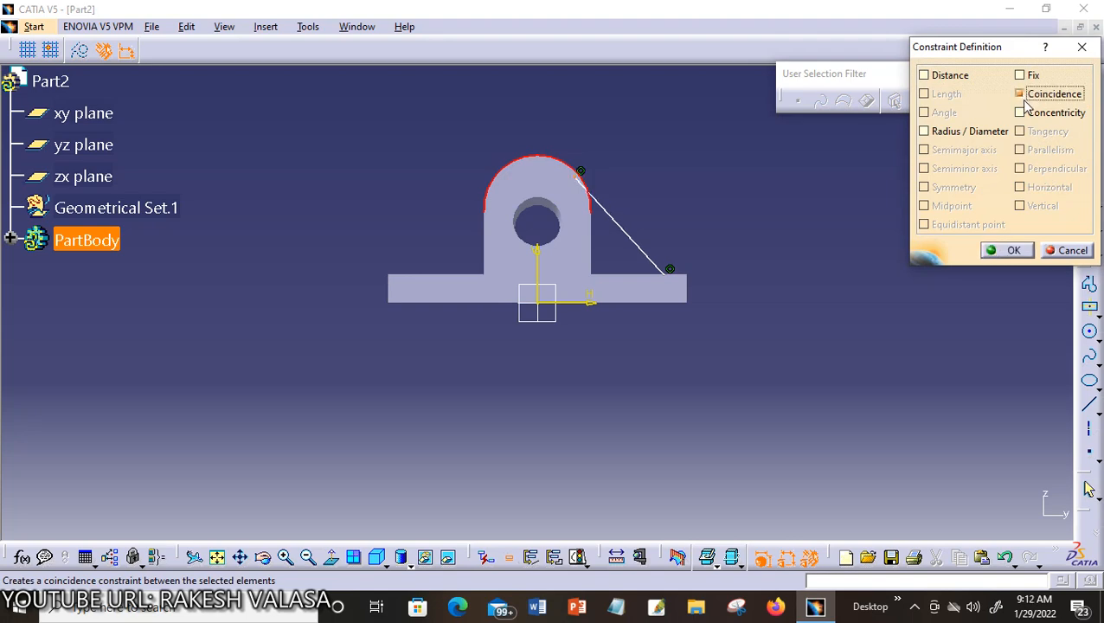
{"action": "left_click", "coordinate": [1005, 250]}
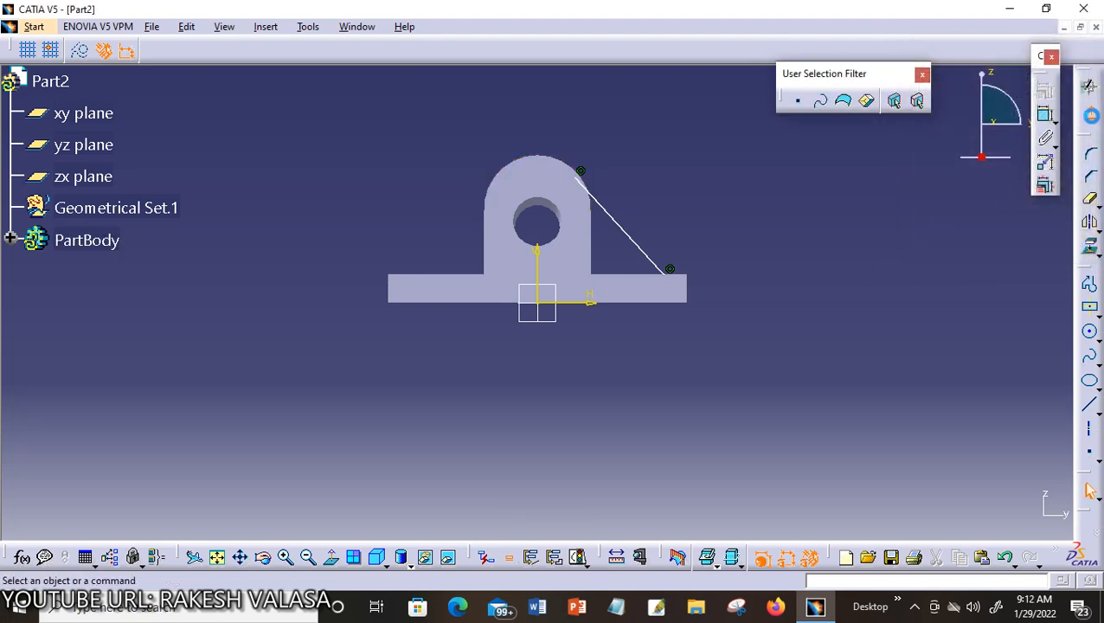
{"action": "left_click", "coordinate": [1091, 115]}
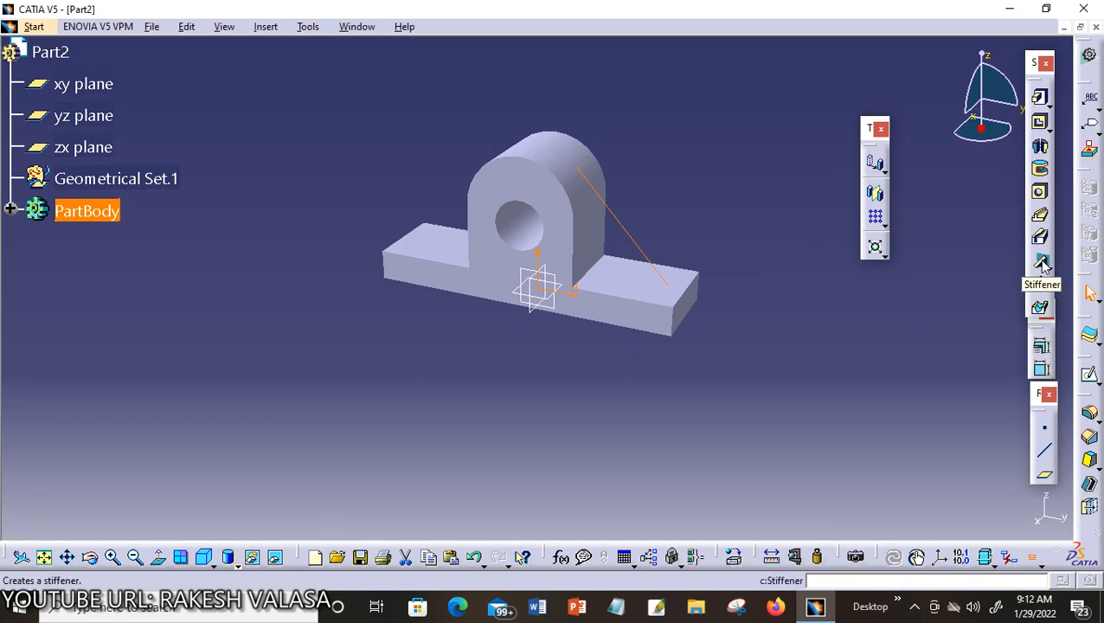
Create a From Side stiffener on Sketch.3 with Thickness1 raised to 3mm
{"action": "left_click", "coordinate": [1042, 264]}
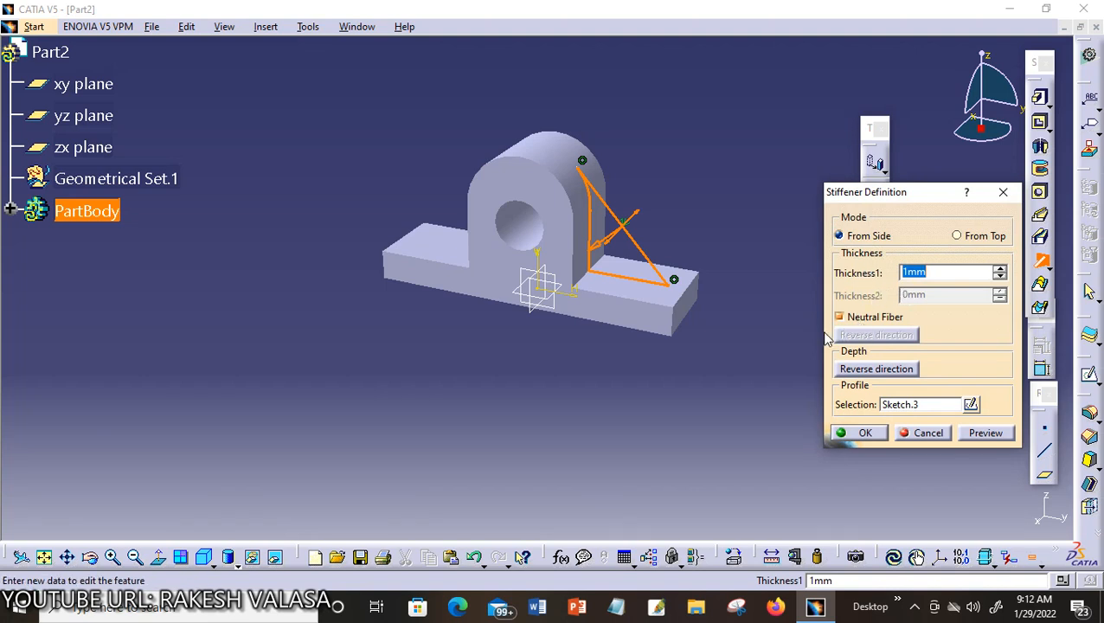
{"action": "left_click", "coordinate": [999, 269]}
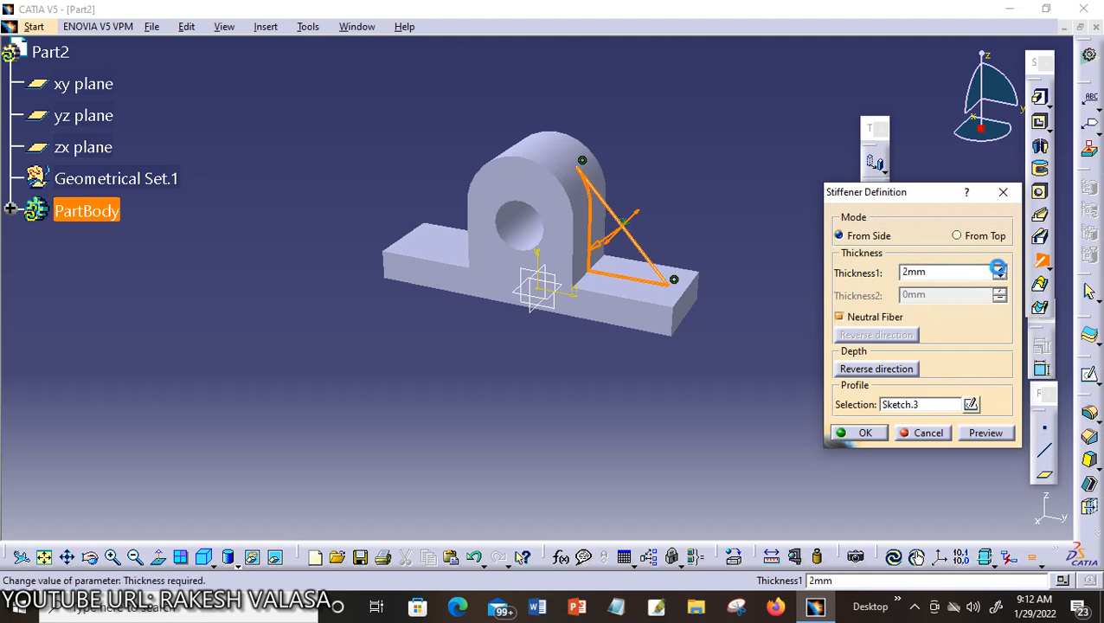
{"action": "left_click", "coordinate": [999, 268]}
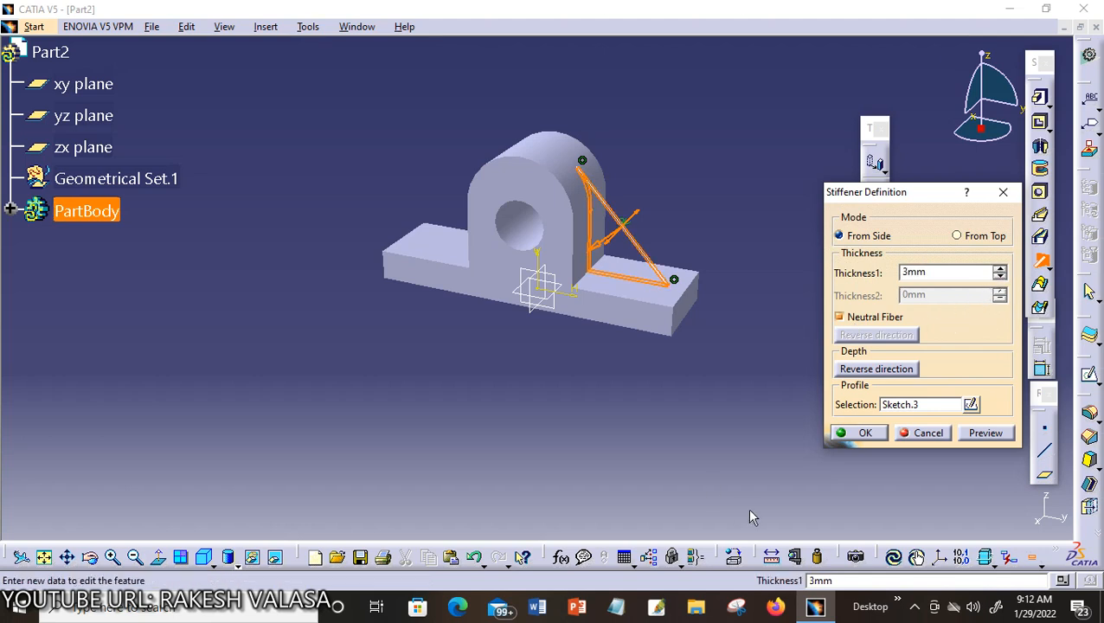
{"action": "left_click", "coordinate": [862, 434]}
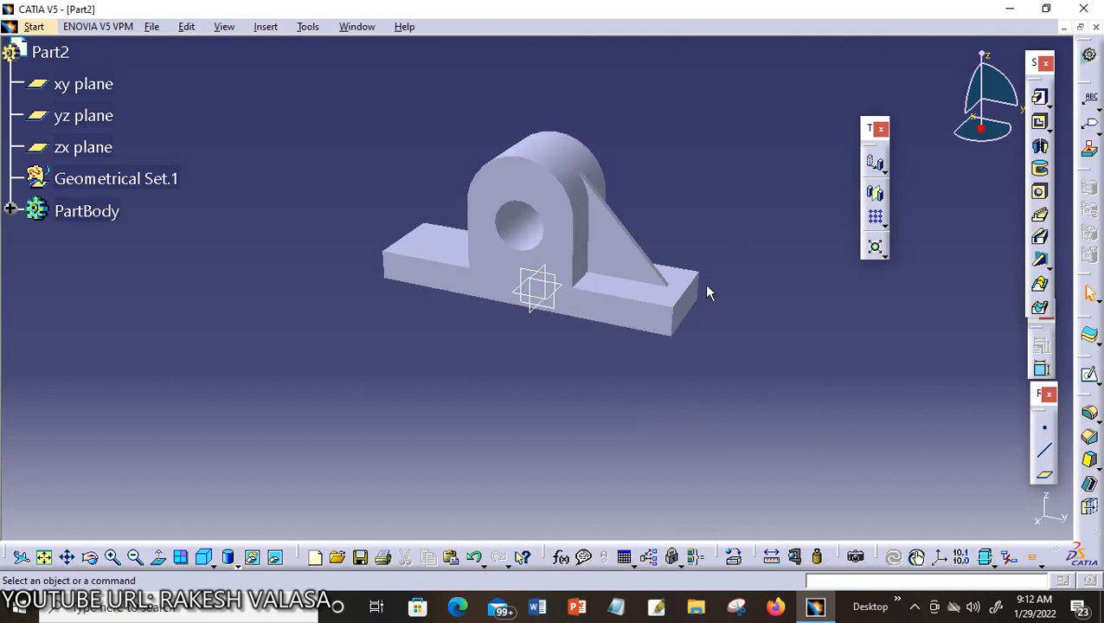
Minimize Part2, restore the Part3 box, orbit it to view the inside, and select its yz plane
{"action": "left_click", "coordinate": [1065, 28]}
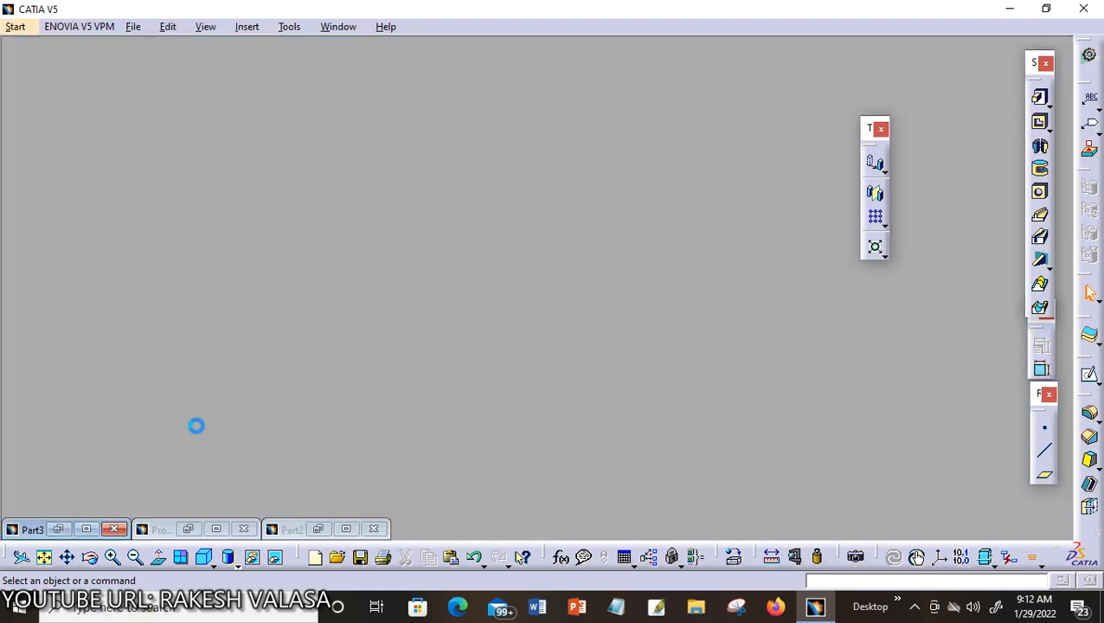
{"action": "left_click", "coordinate": [83, 529]}
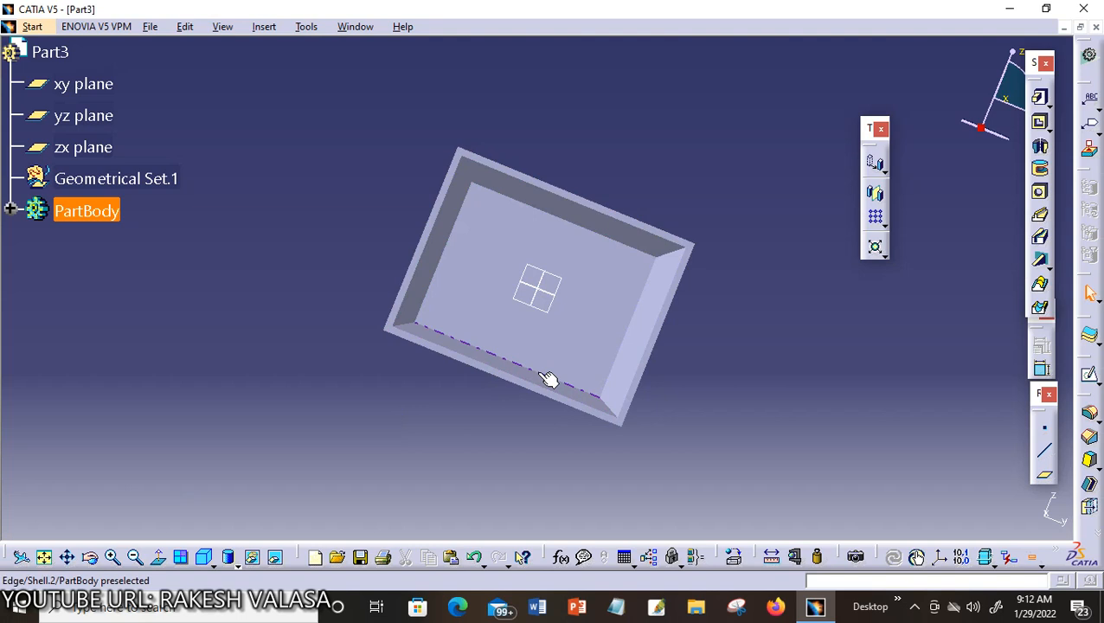
{"action": "left_click", "coordinate": [547, 410]}
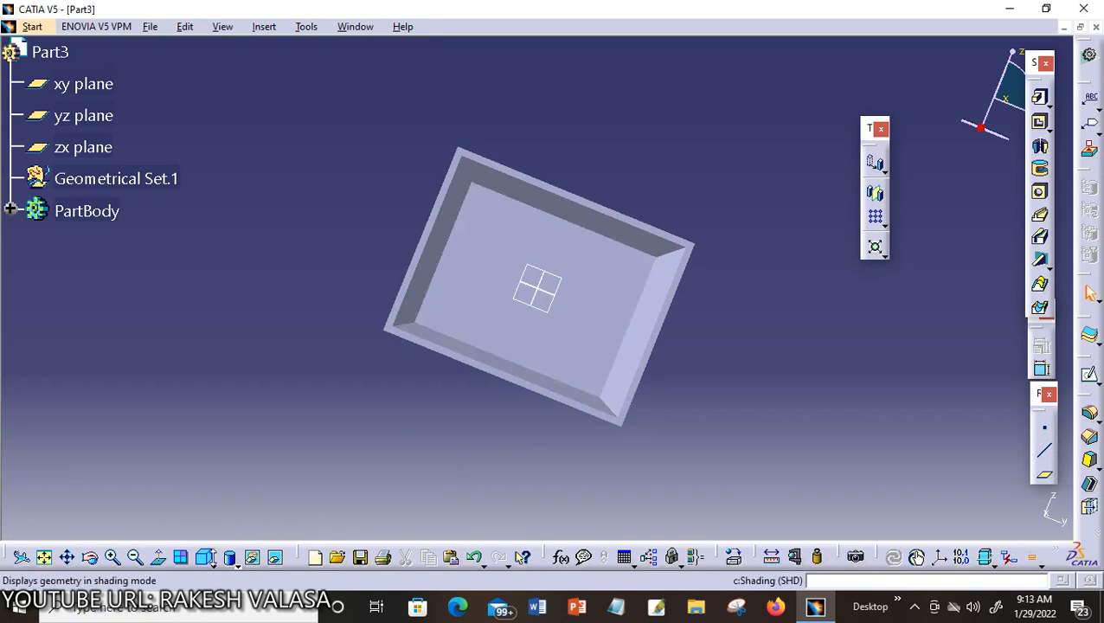
{"action": "left_click", "coordinate": [91, 558]}
{"action": "left_click_drag", "start_coordinate": [381, 478], "coordinate": [256, 323]}
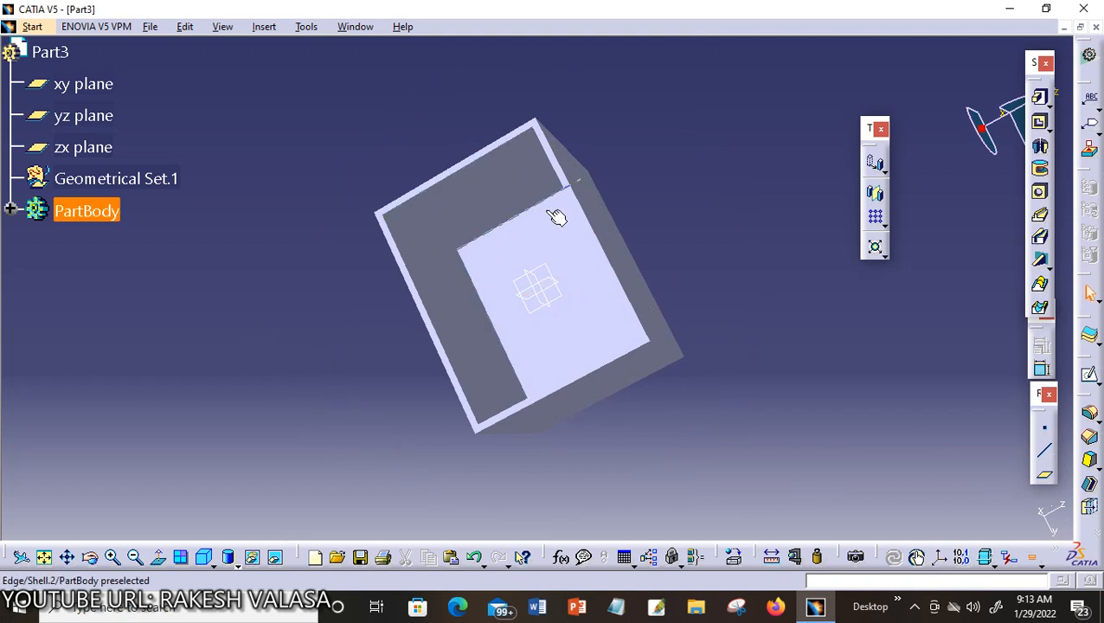
{"action": "left_click", "coordinate": [567, 301]}
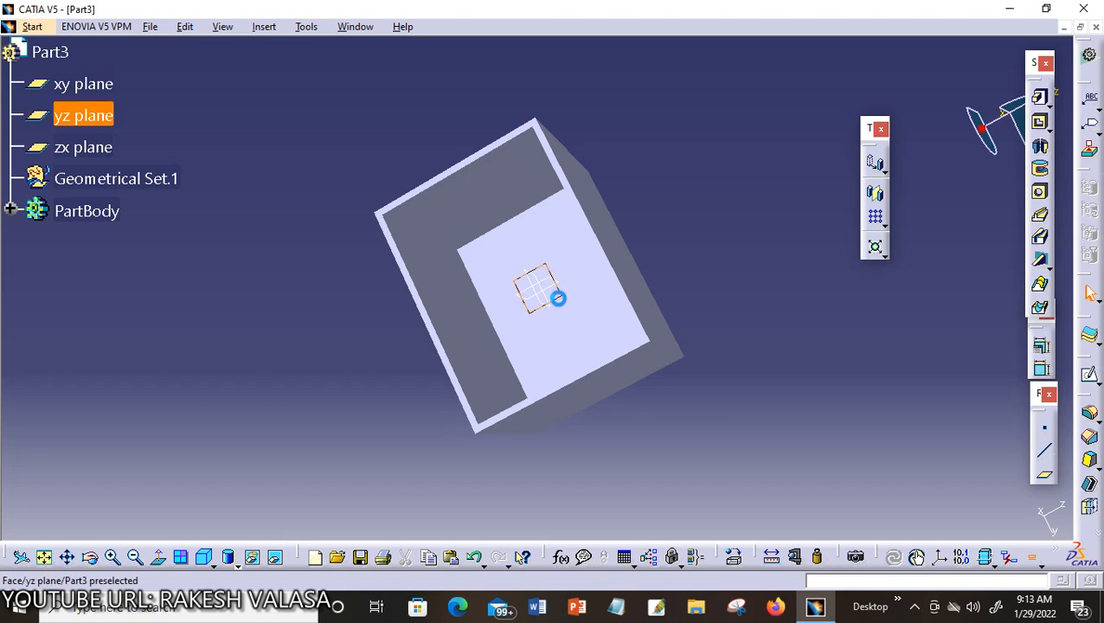
Start a new sketch on the yz plane and draw an upper horizontal line across the box
{"action": "left_click", "coordinate": [1091, 379]}
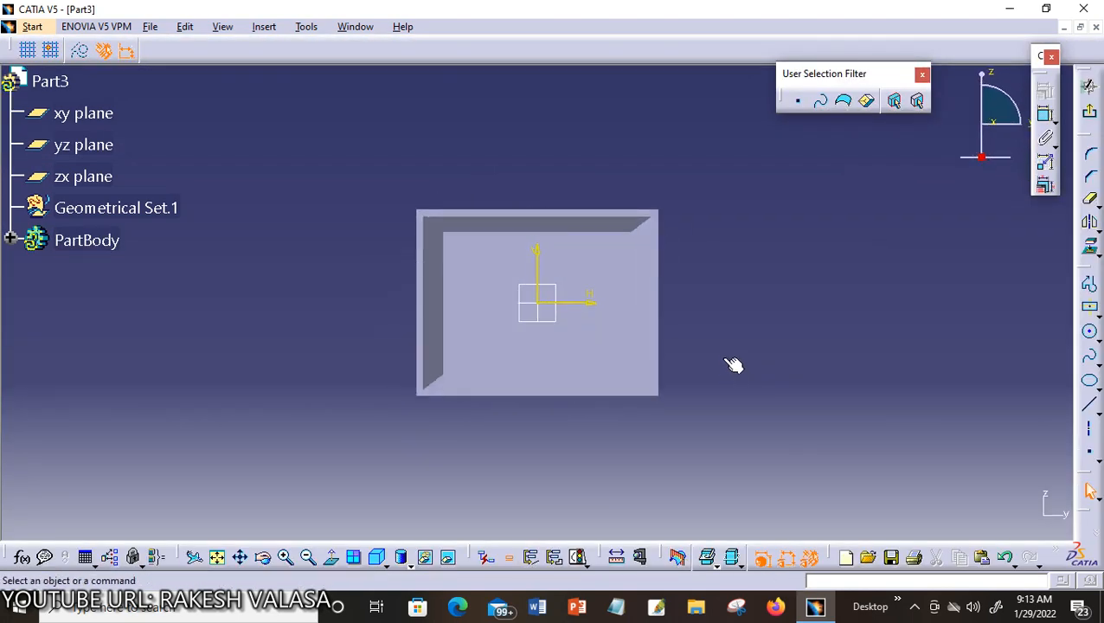
{"action": "left_click", "coordinate": [1089, 412]}
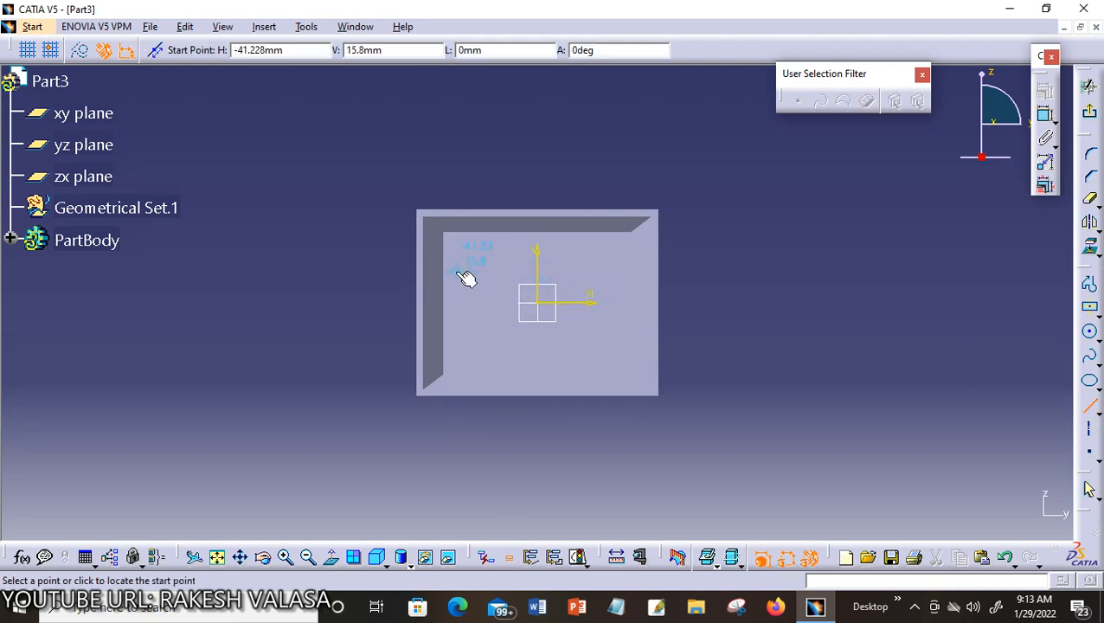
{"action": "left_click", "coordinate": [538, 275]}
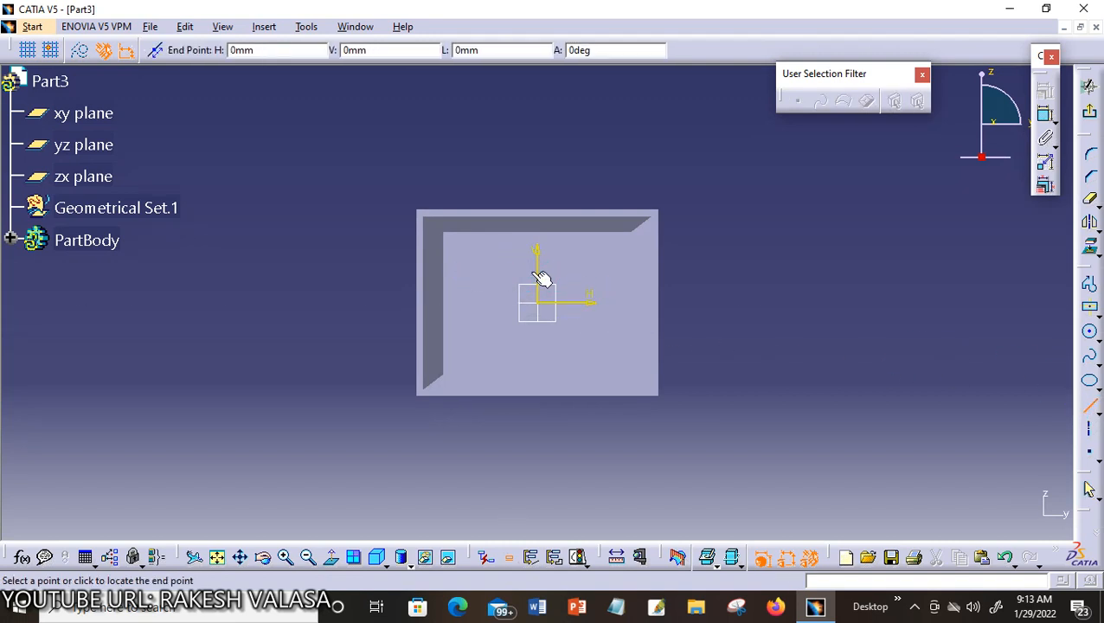
{"action": "left_click", "coordinate": [616, 272]}
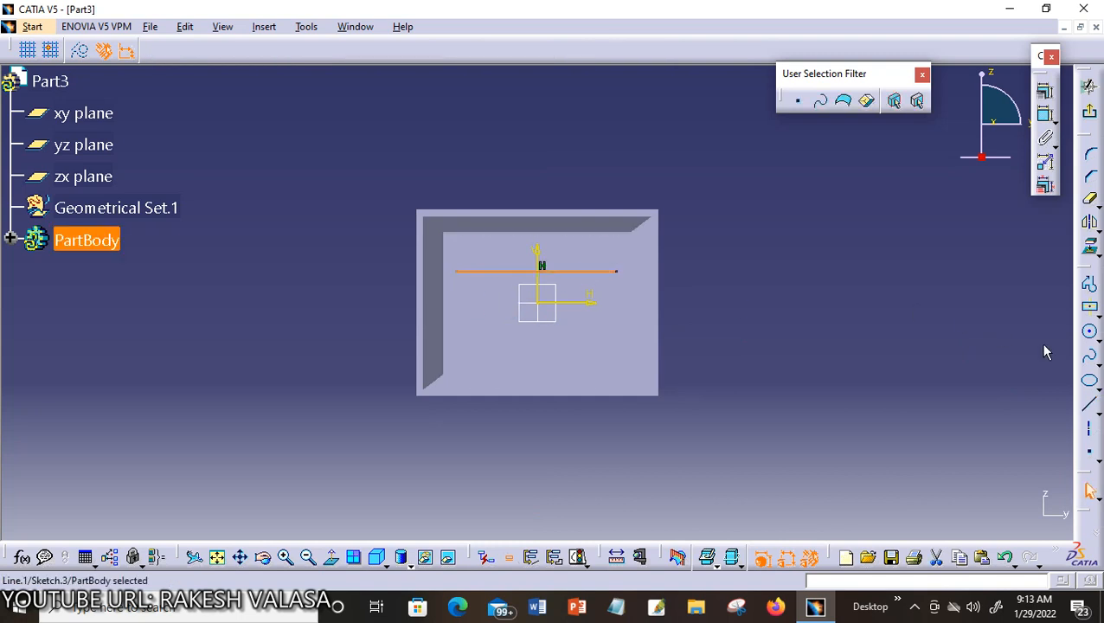
Add a left vertical line, a centre vertical line on the H axis, and a lower horizontal line
{"action": "left_click", "coordinate": [1091, 409]}
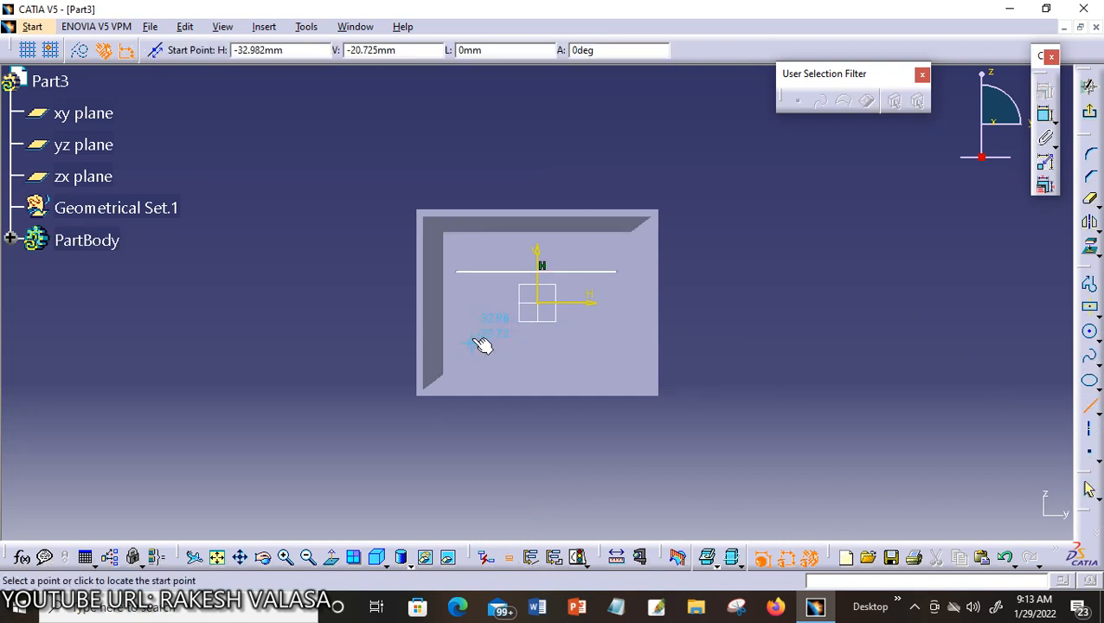
{"action": "left_click", "coordinate": [474, 298]}
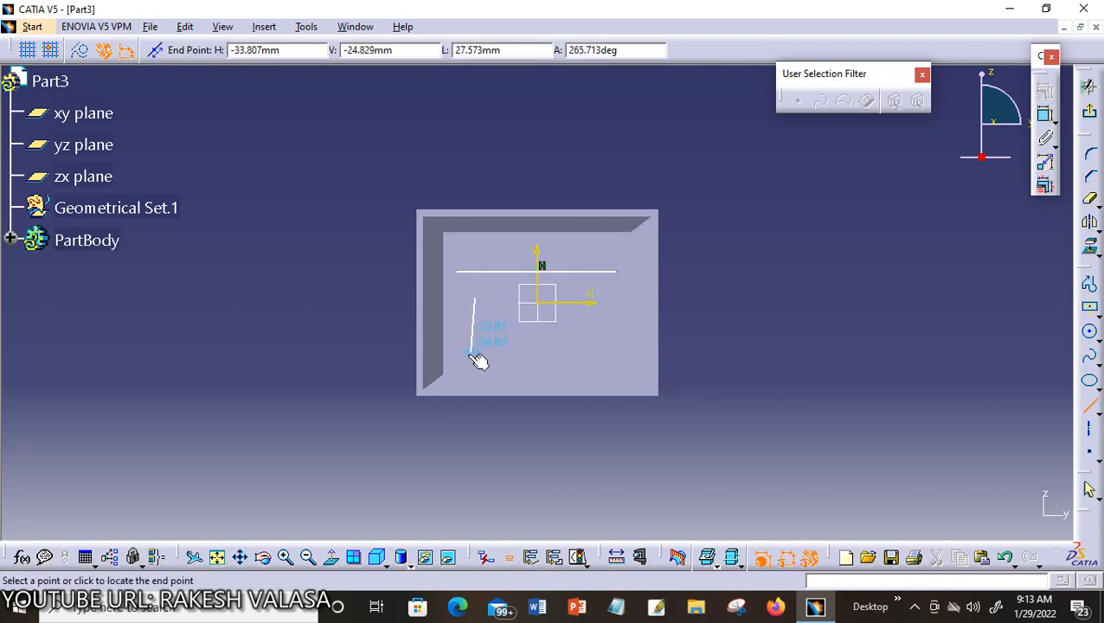
{"action": "left_click", "coordinate": [475, 356]}
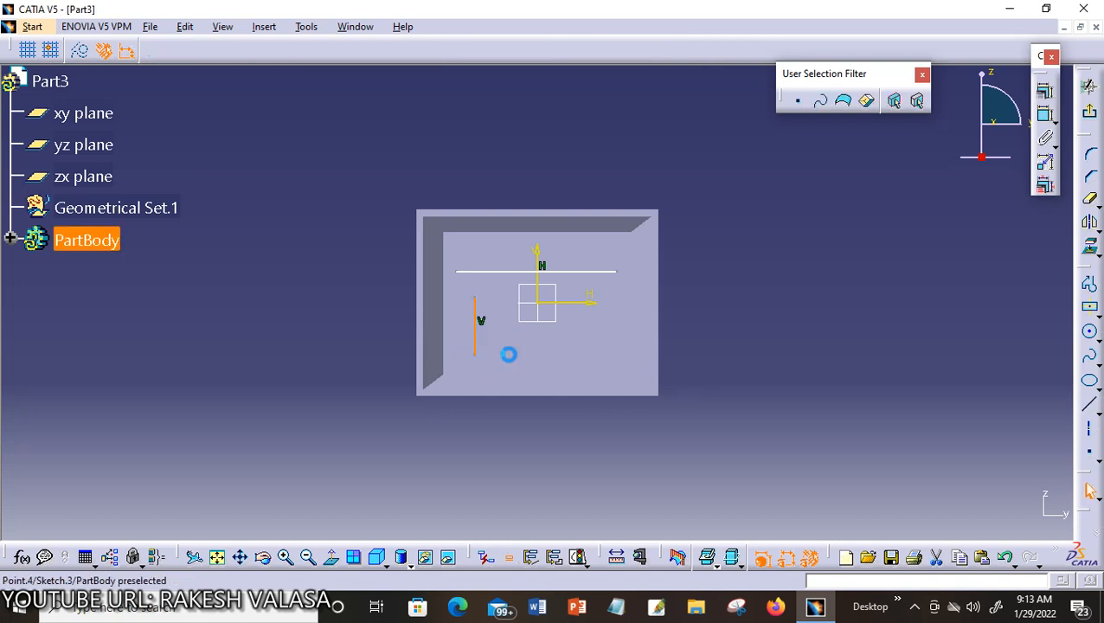
{"action": "left_click", "coordinate": [1090, 405]}
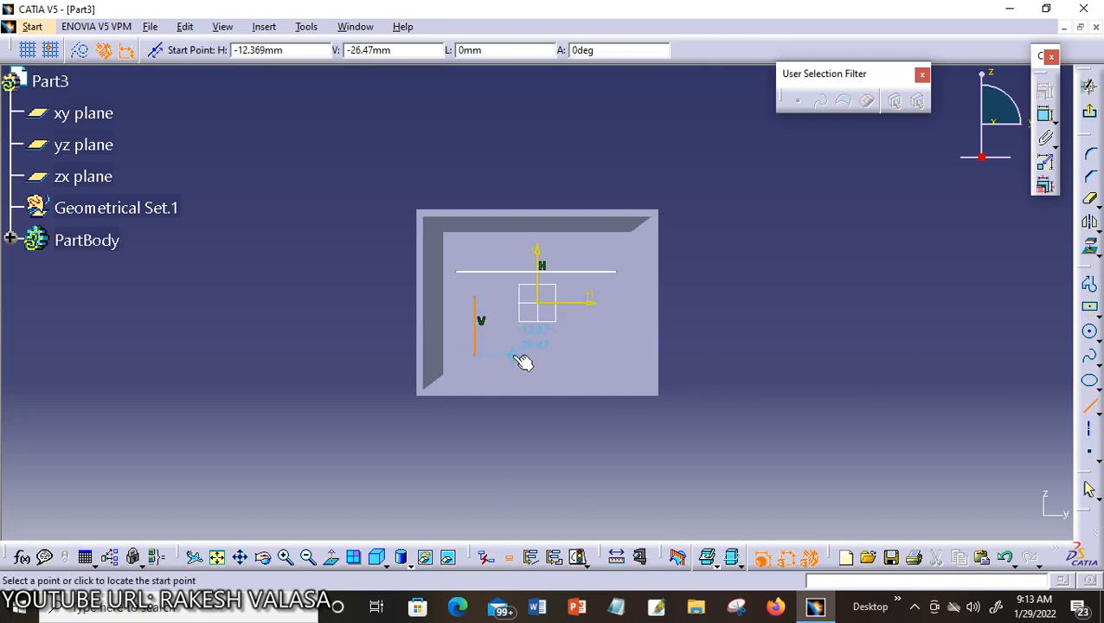
{"action": "left_click", "coordinate": [544, 292]}
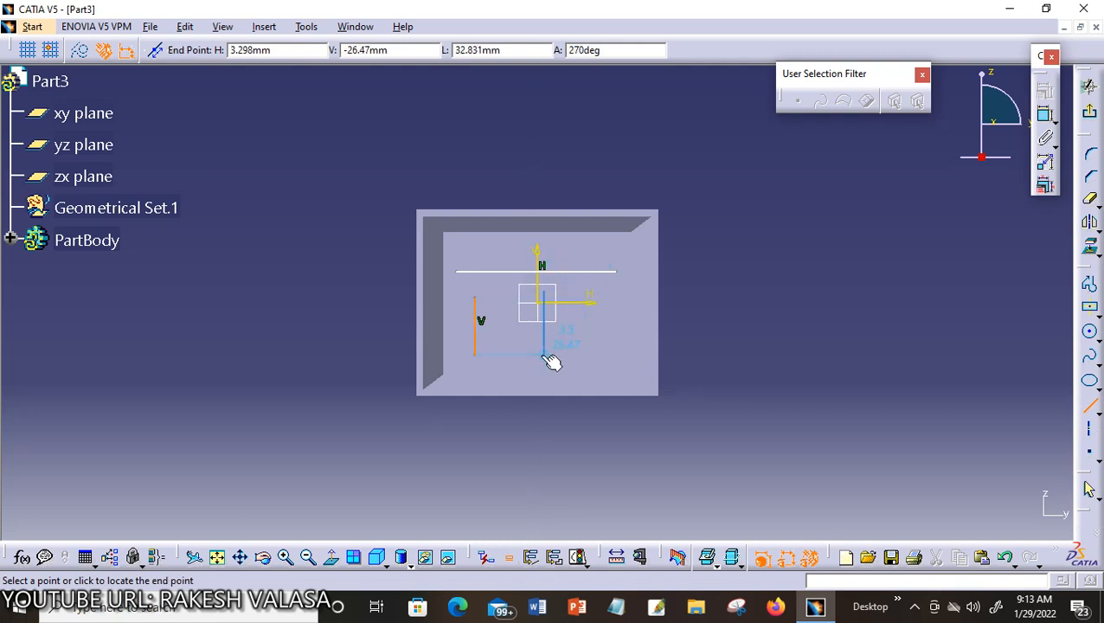
{"action": "left_click", "coordinate": [545, 354]}
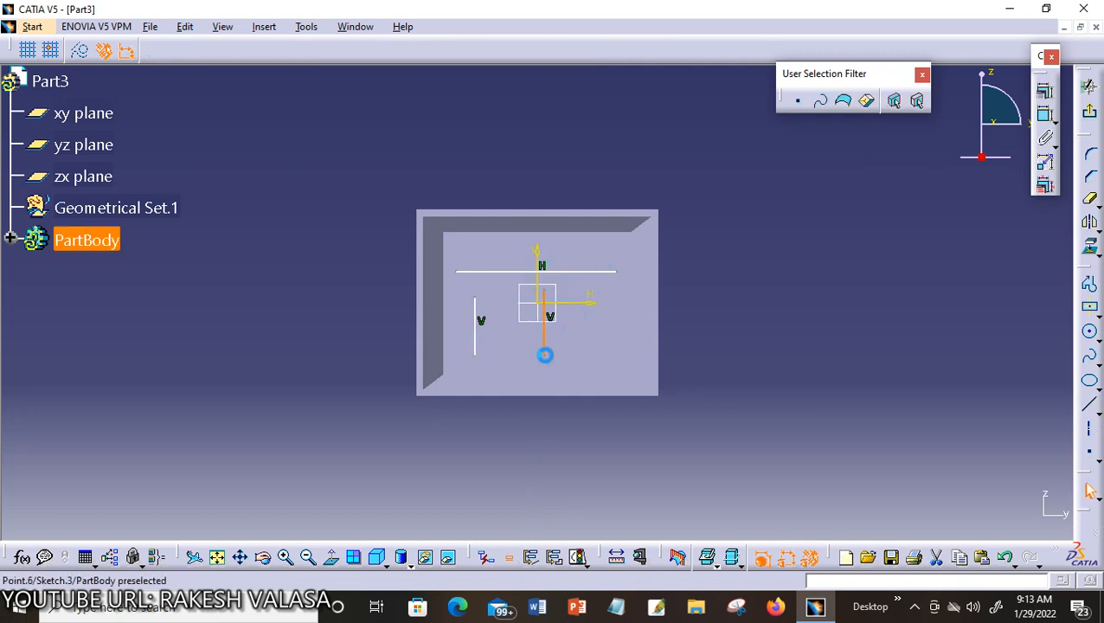
{"action": "left_click", "coordinate": [1092, 411]}
{"action": "left_click", "coordinate": [456, 336]}
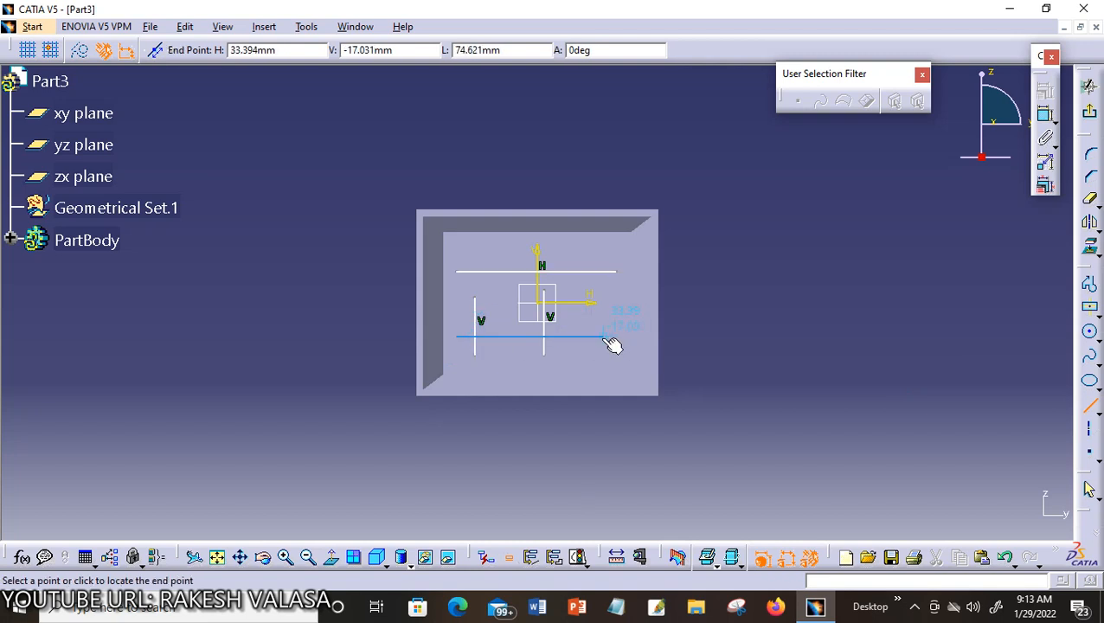
{"action": "left_click", "coordinate": [600, 337]}
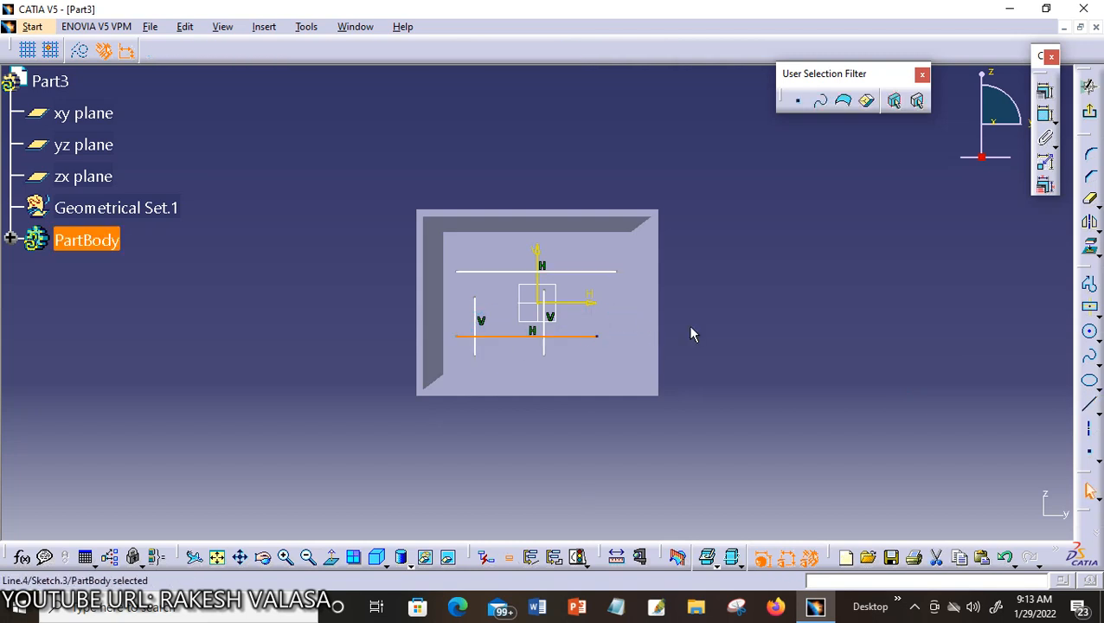
{"action": "left_click", "coordinate": [731, 327]}
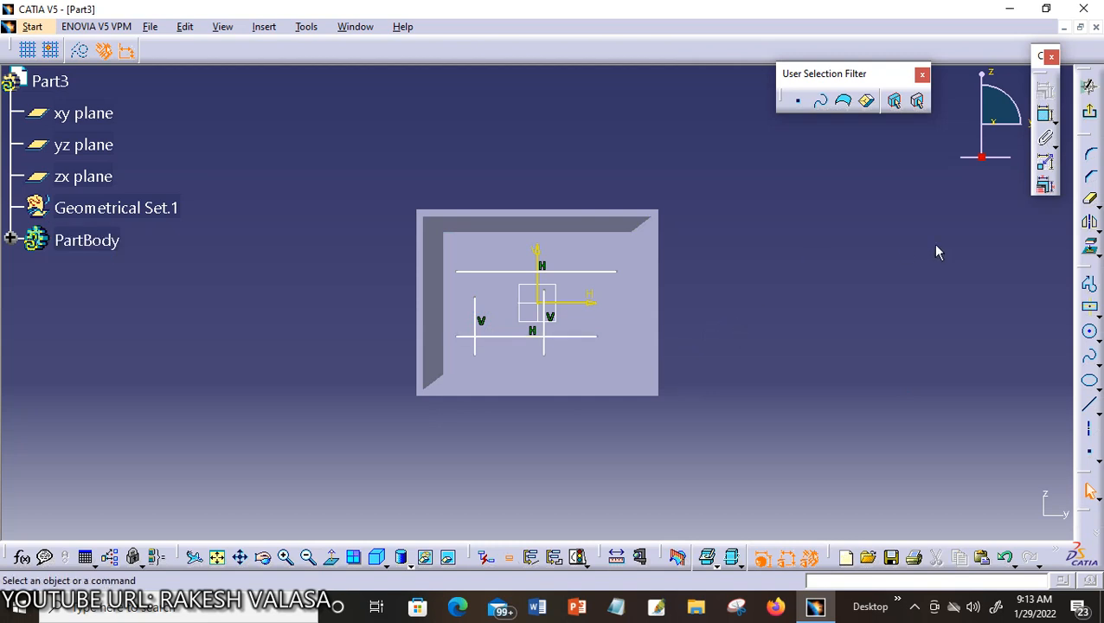
Create a From Top, 1mm-thick stiffener from Sketch.3, checking the rib preview before confirming
{"action": "left_click", "coordinate": [1093, 116]}
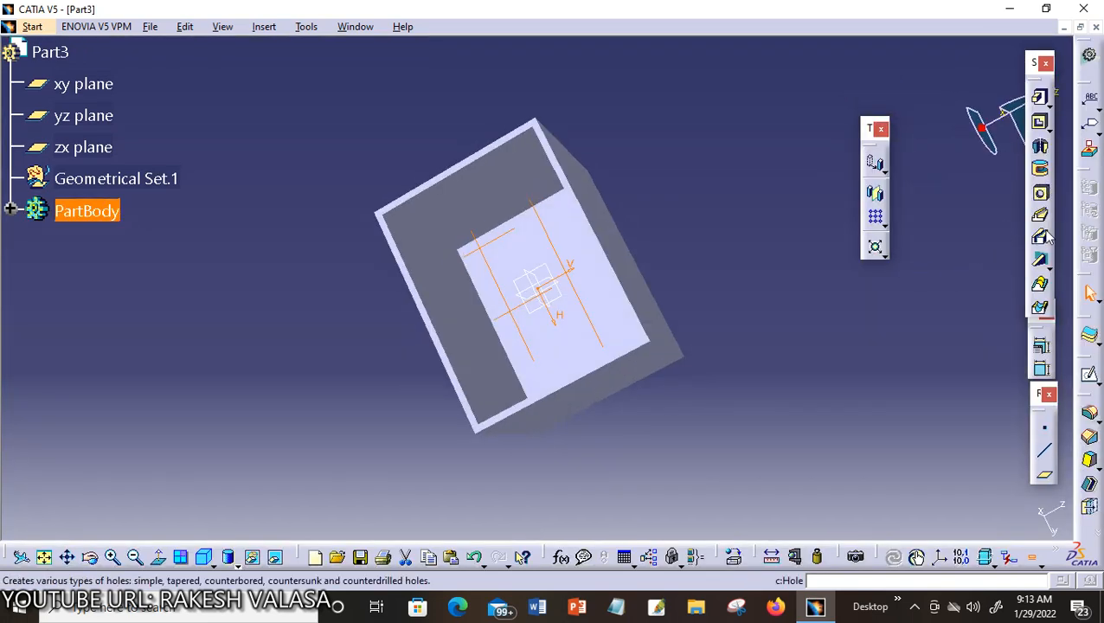
{"action": "left_click", "coordinate": [1040, 259]}
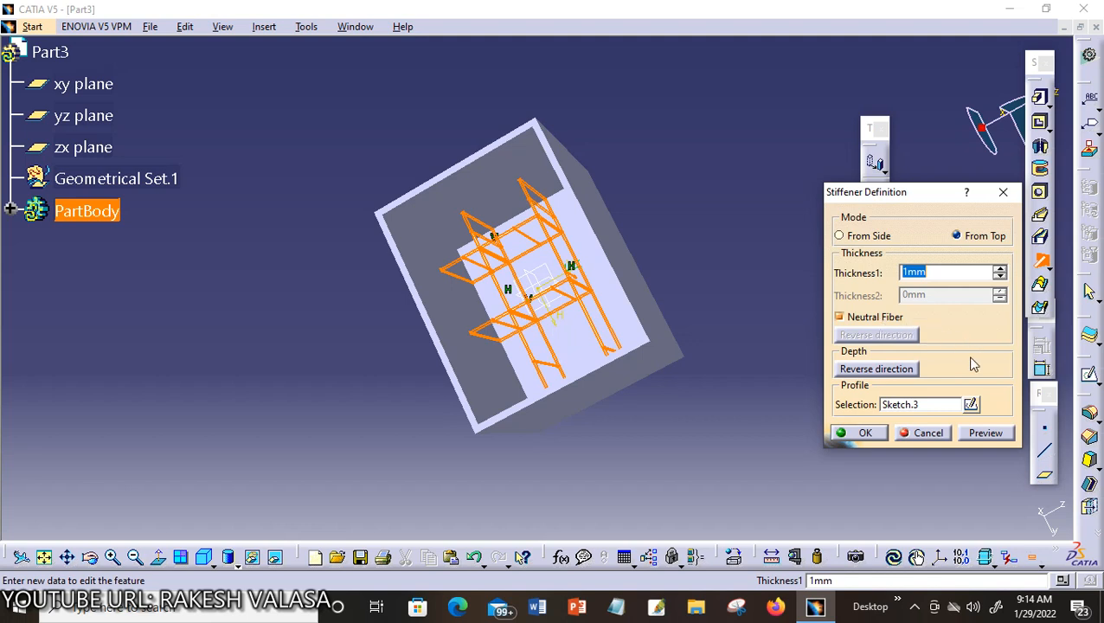
{"action": "left_click", "coordinate": [983, 433]}
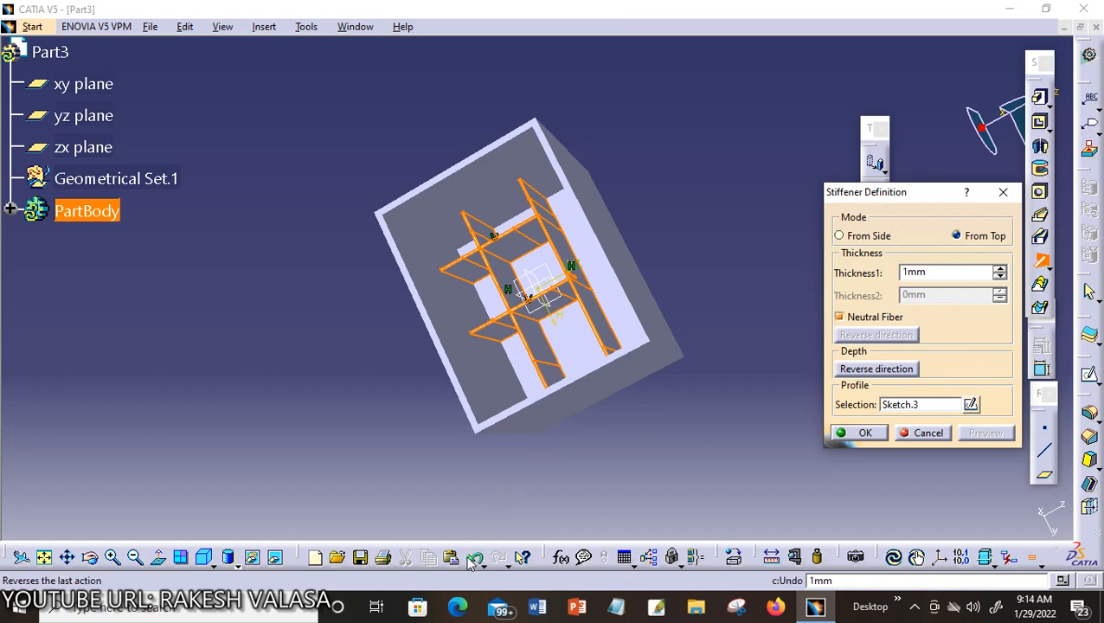
{"action": "left_click", "coordinate": [93, 562]}
{"action": "left_click_drag", "start_coordinate": [333, 428], "coordinate": [355, 422]}
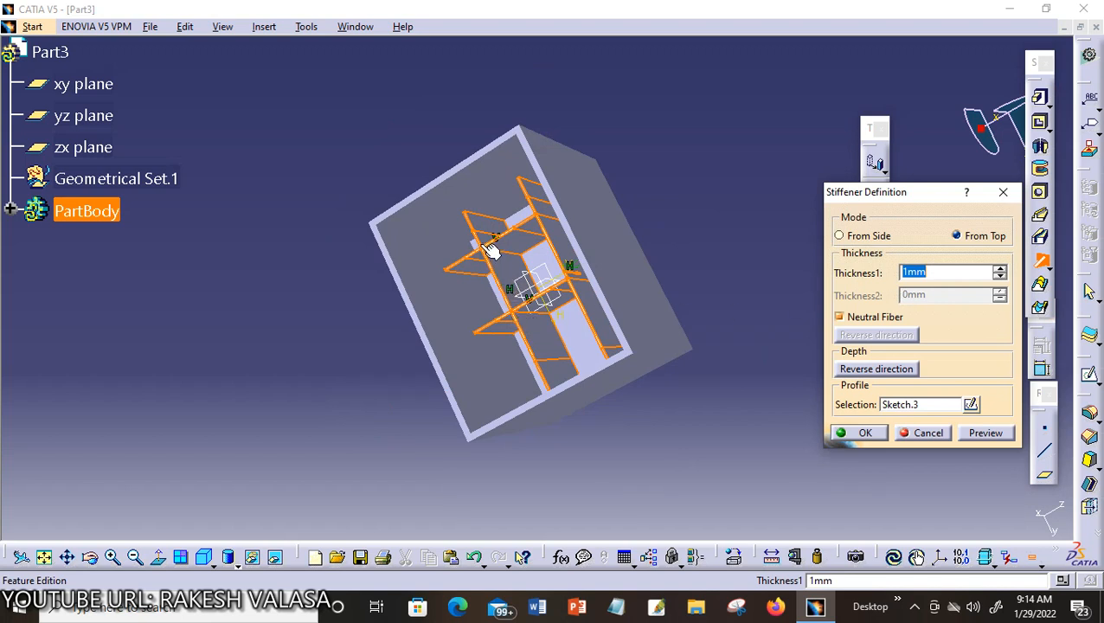
{"action": "left_click", "coordinate": [868, 438]}
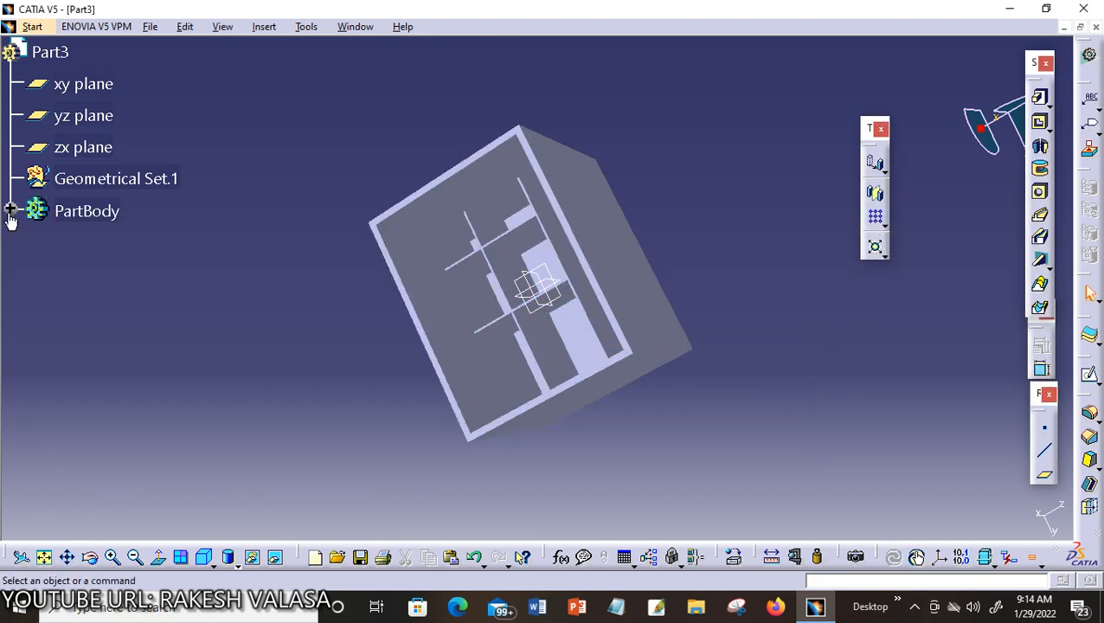
Expand PartBody, open Stiffener.1's definition to reveal Sketch.3 beneath it, then close the definition
{"action": "left_click", "coordinate": [10, 212]}
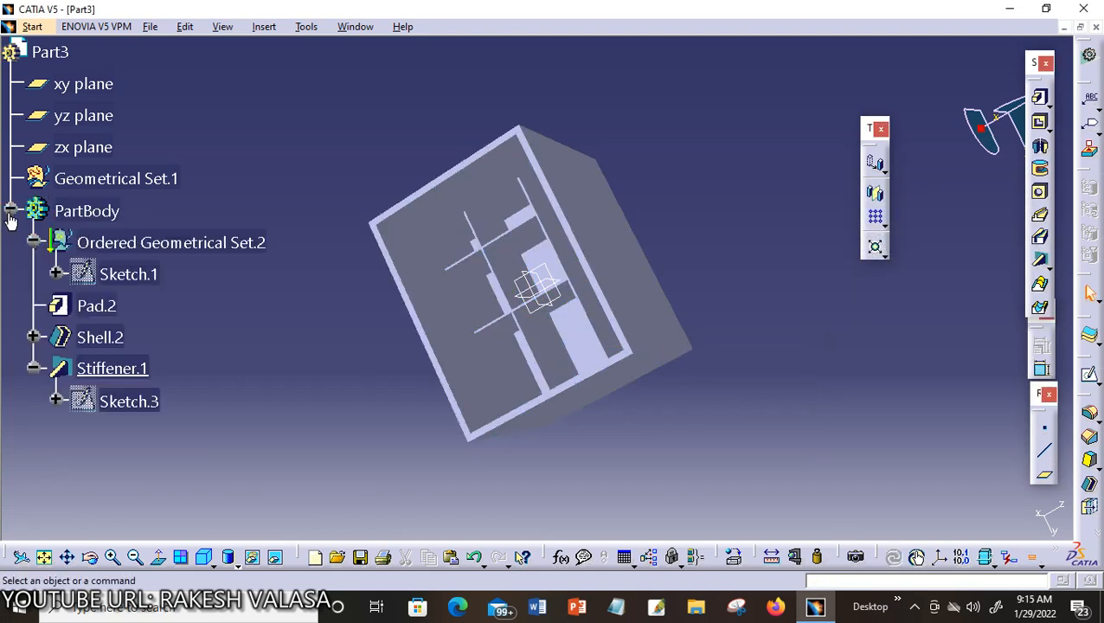
{"action": "double_click", "coordinate": [115, 374]}
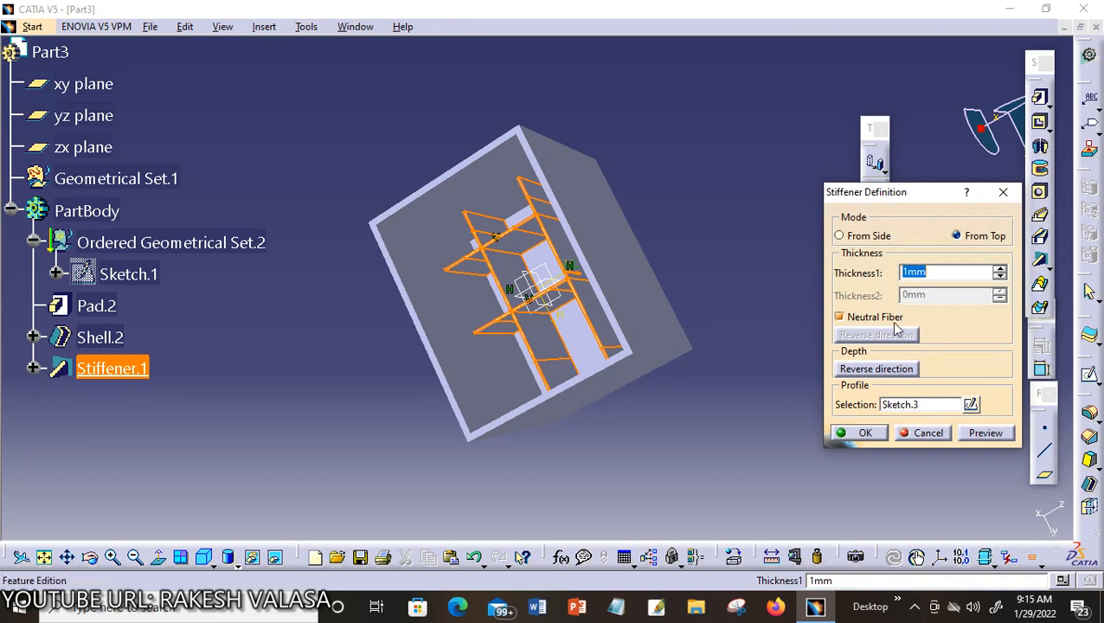
{"action": "left_click", "coordinate": [33, 368]}
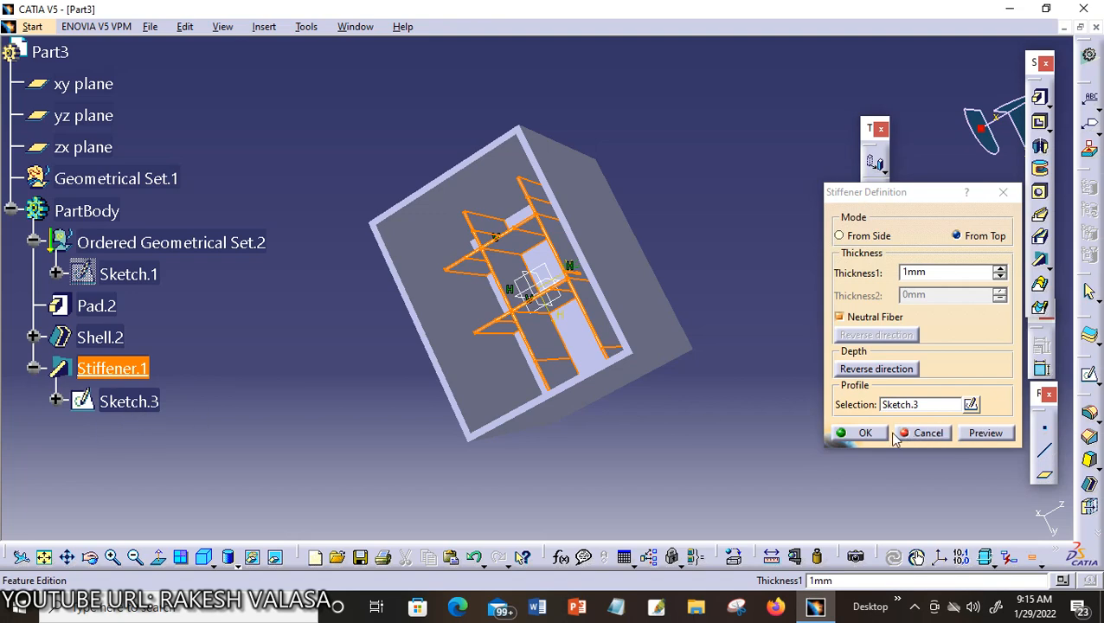
{"action": "left_click", "coordinate": [865, 432]}
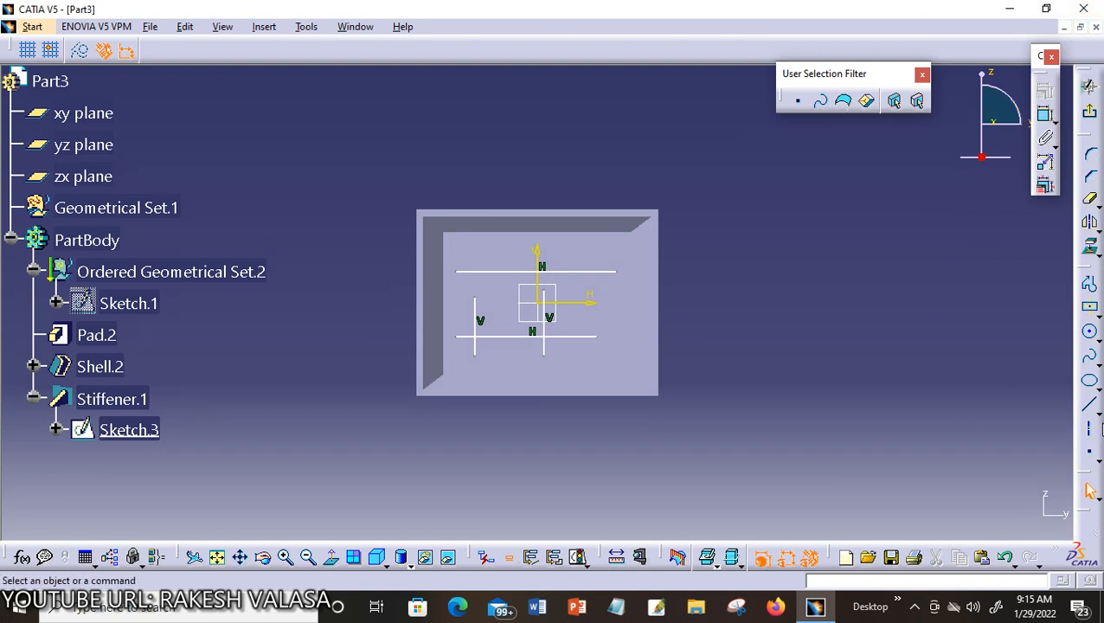
Draw a diagonal line from upper left to right of centre in Sketch.3, then return to 3D
{"action": "left_click", "coordinate": [1089, 425]}
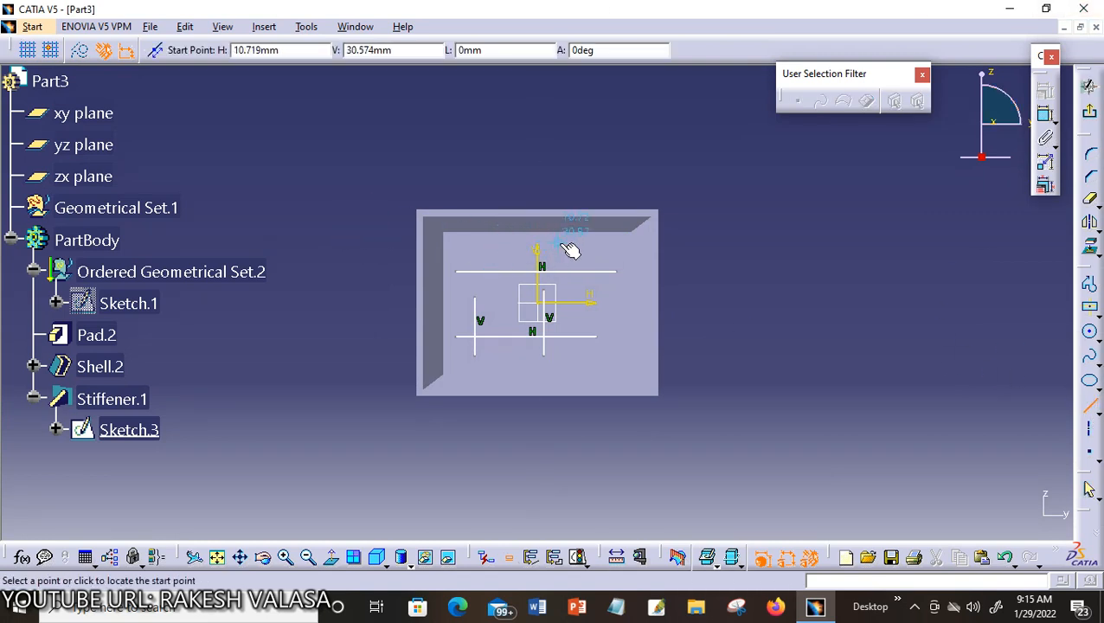
{"action": "left_click", "coordinate": [485, 244]}
{"action": "left_click", "coordinate": [620, 309]}
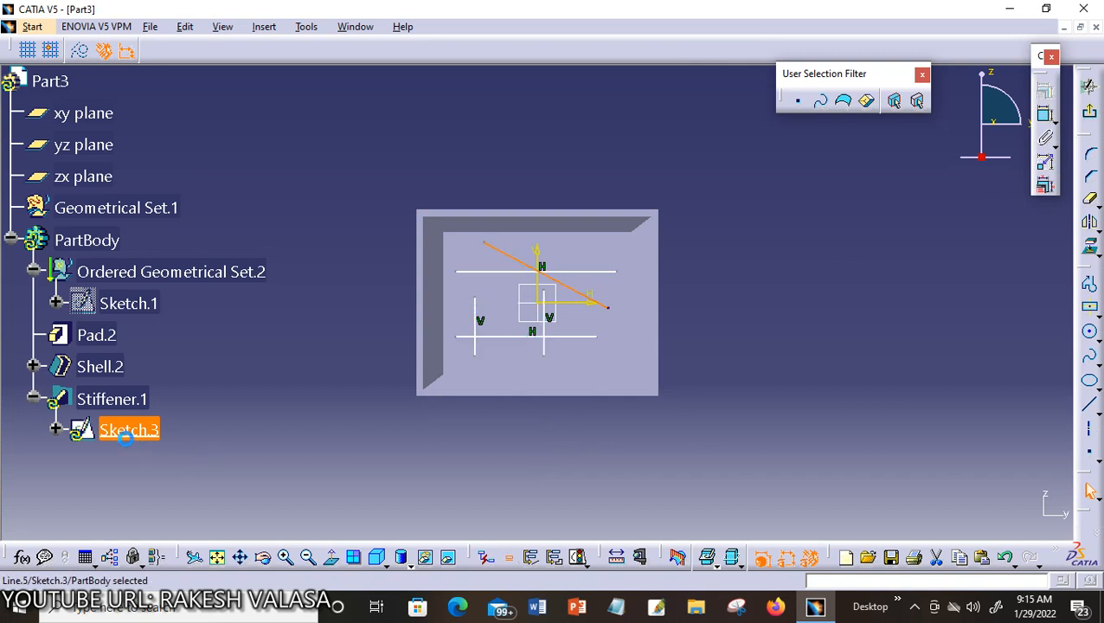
{"action": "left_click", "coordinate": [136, 439]}
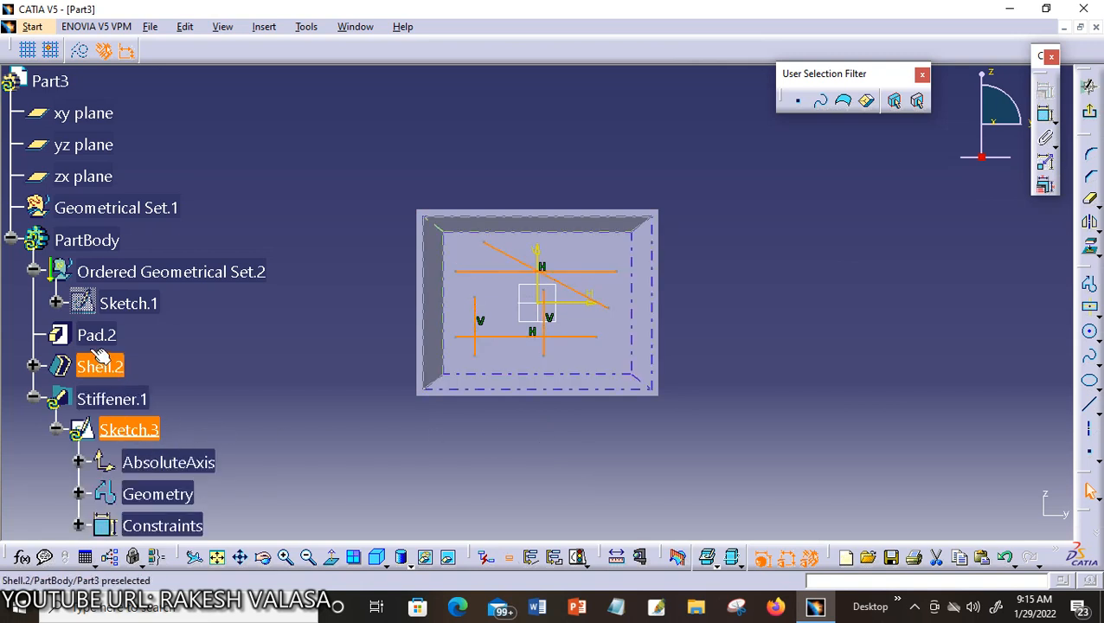
{"action": "double_click", "coordinate": [113, 399]}
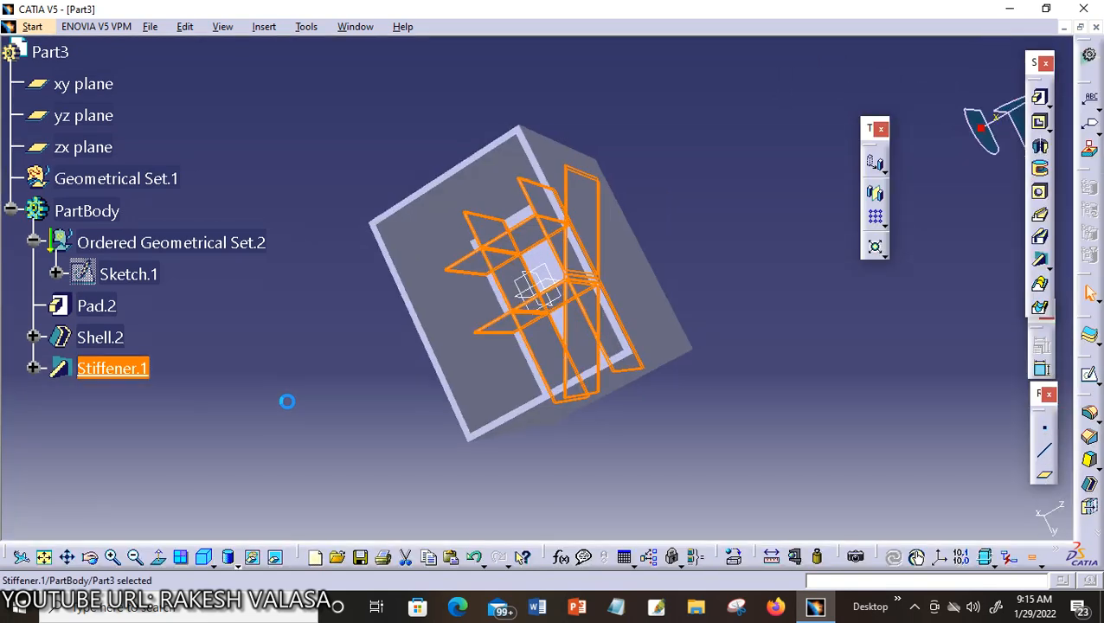
Orbit the box to inspect the rib grid and its new diagonal rib inside
{"action": "left_click", "coordinate": [729, 387]}
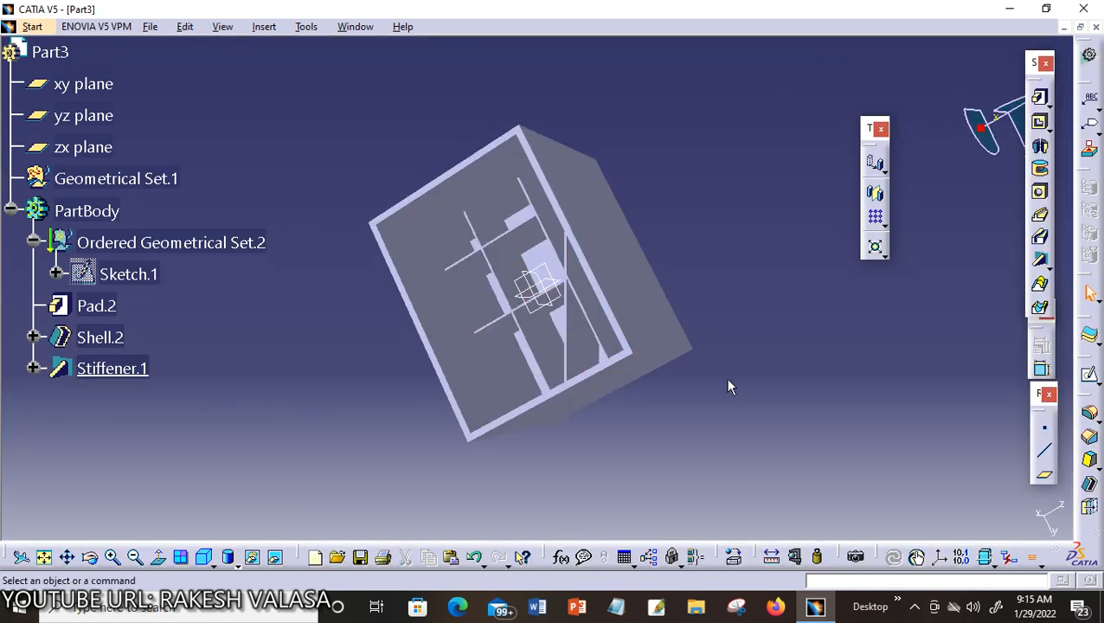
{"action": "left_click", "coordinate": [90, 556]}
{"action": "left_click_drag", "start_coordinate": [318, 433], "coordinate": [472, 428]}
{"action": "middle_click_drag", "start_coordinate": [461, 389], "coordinate": [507, 473]}
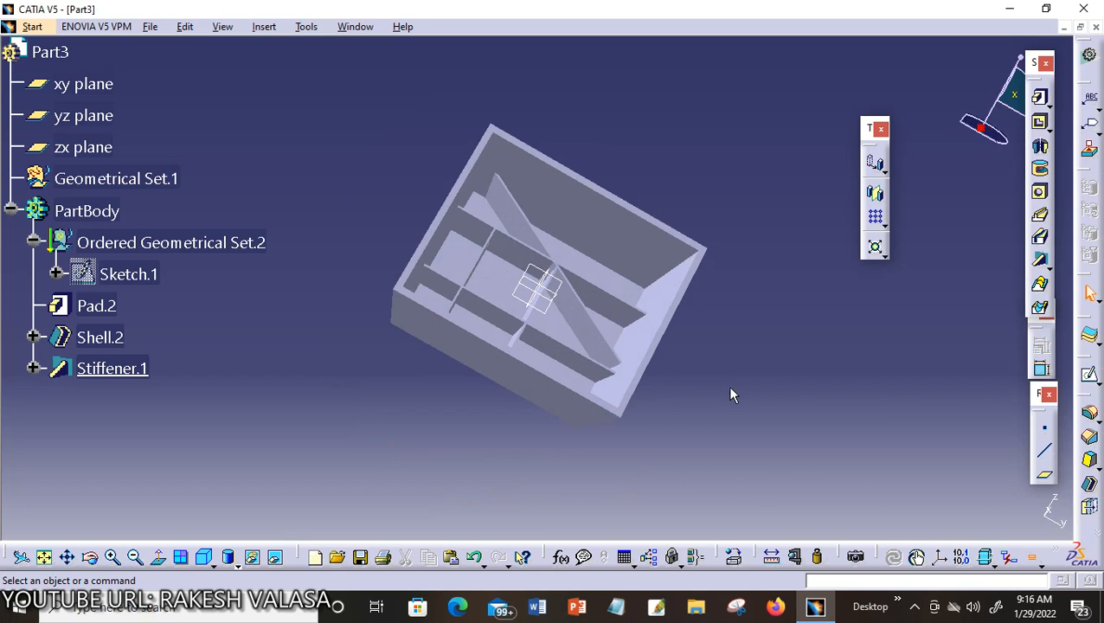
Restore the Part3 window, briefly maximize pillow-block Part2, then minimize it to return to Part3
{"action": "left_click", "coordinate": [1069, 30]}
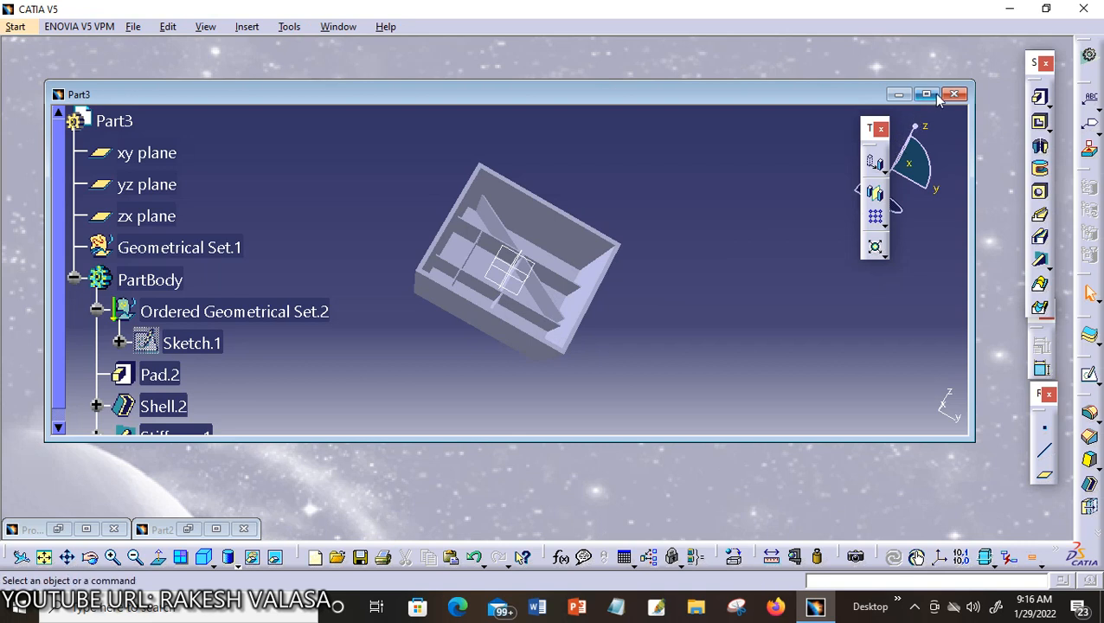
{"action": "left_click", "coordinate": [214, 529]}
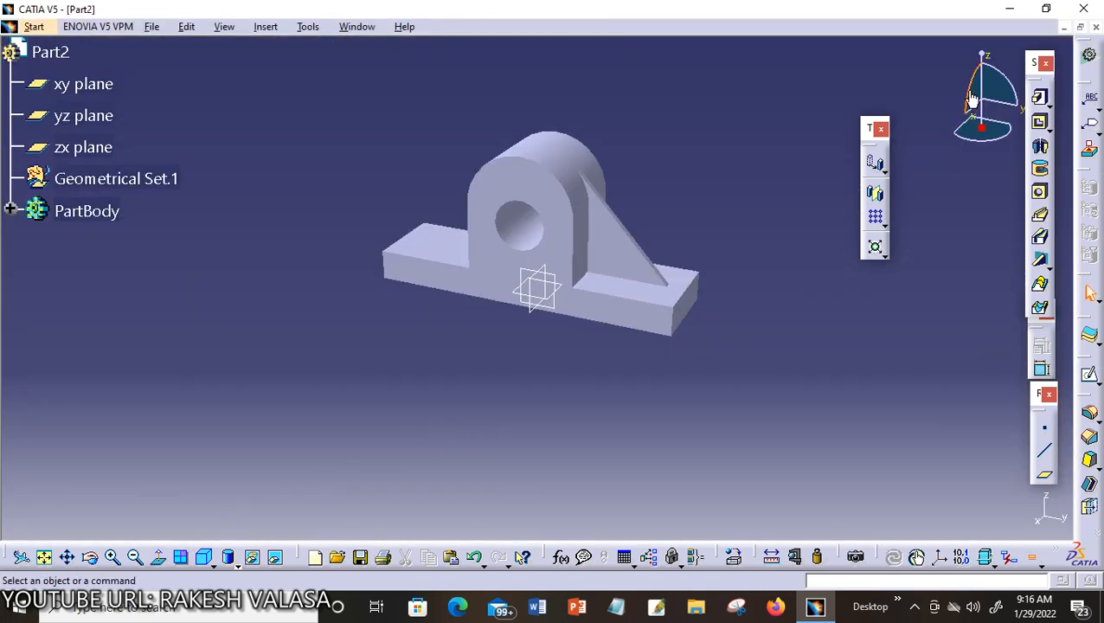
{"action": "left_click", "coordinate": [1063, 28]}
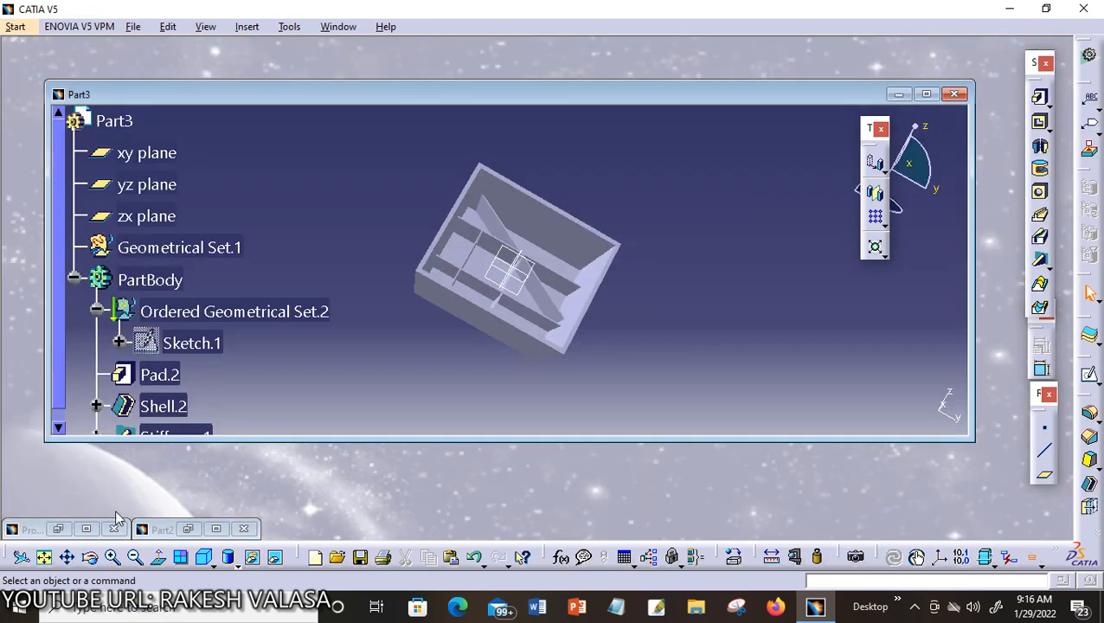